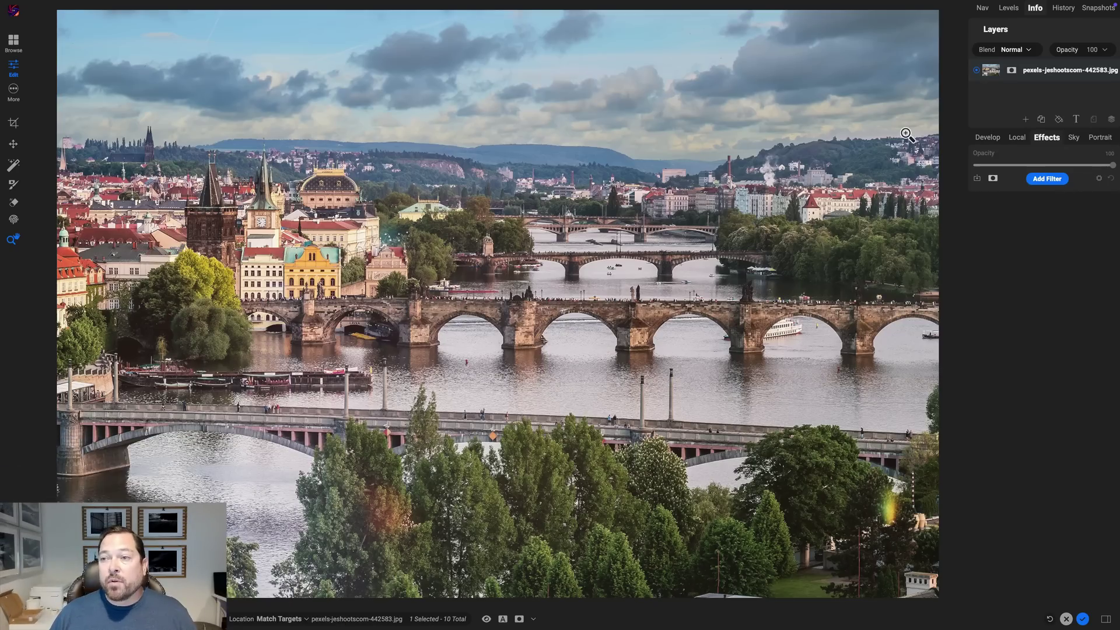
# - Add a Match Color filter from the Filters list to the Prague bridges photo
pyautogui.click(1047, 179)
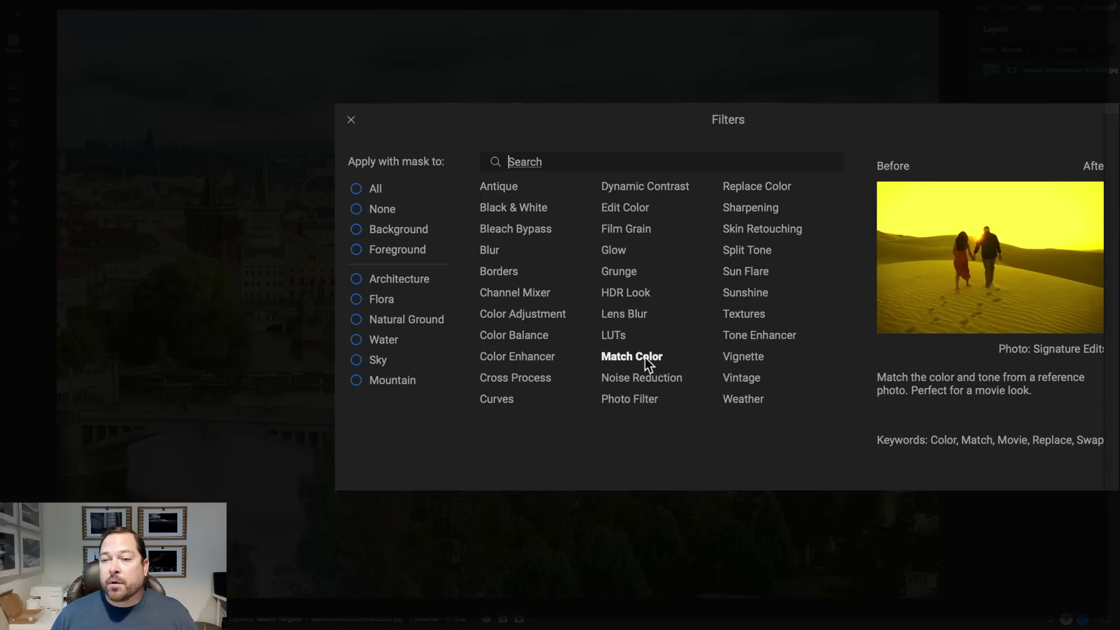
pyautogui.click(645, 357)
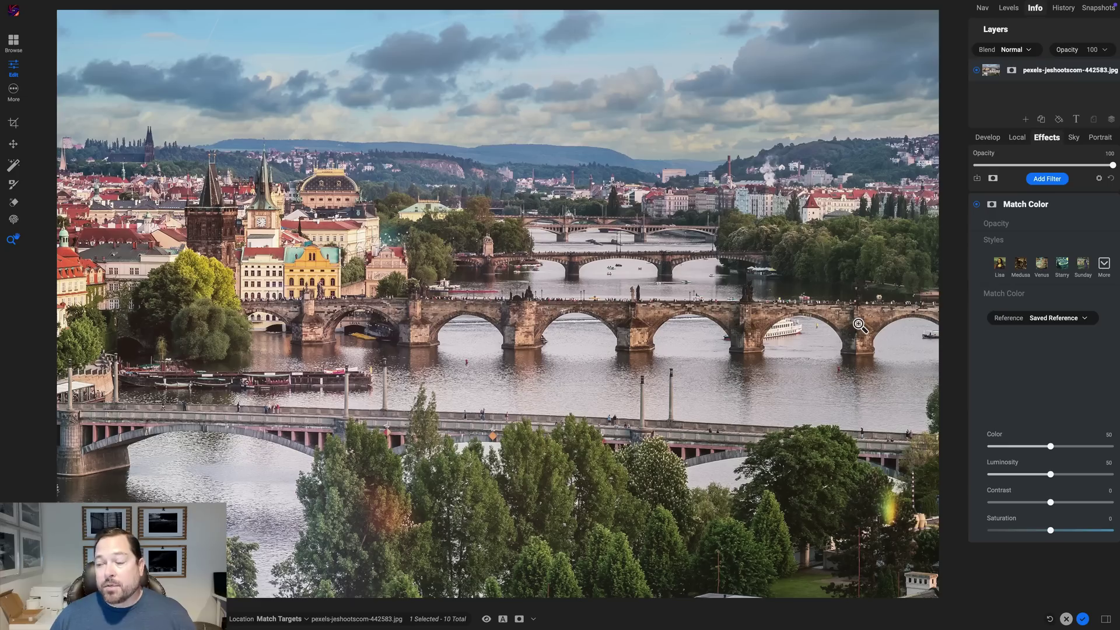
# - Preview the Mona Lisa, Medusa, Venus, Starry Night and Sunday styles, ending on Mona Lisa
pyautogui.click(1000, 265)
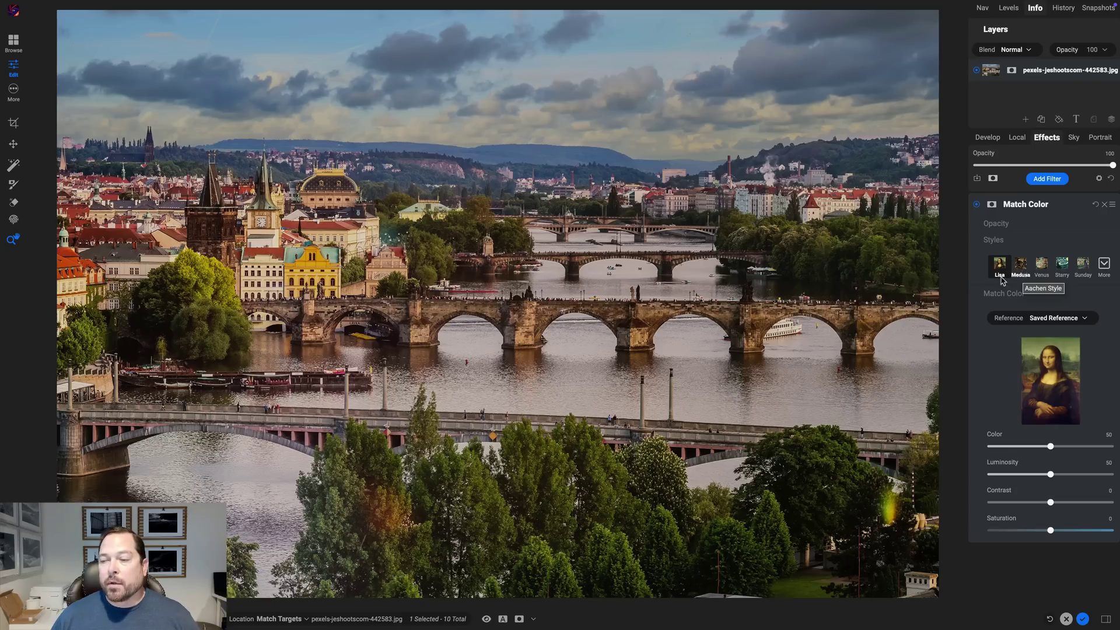
pyautogui.click(1020, 270)
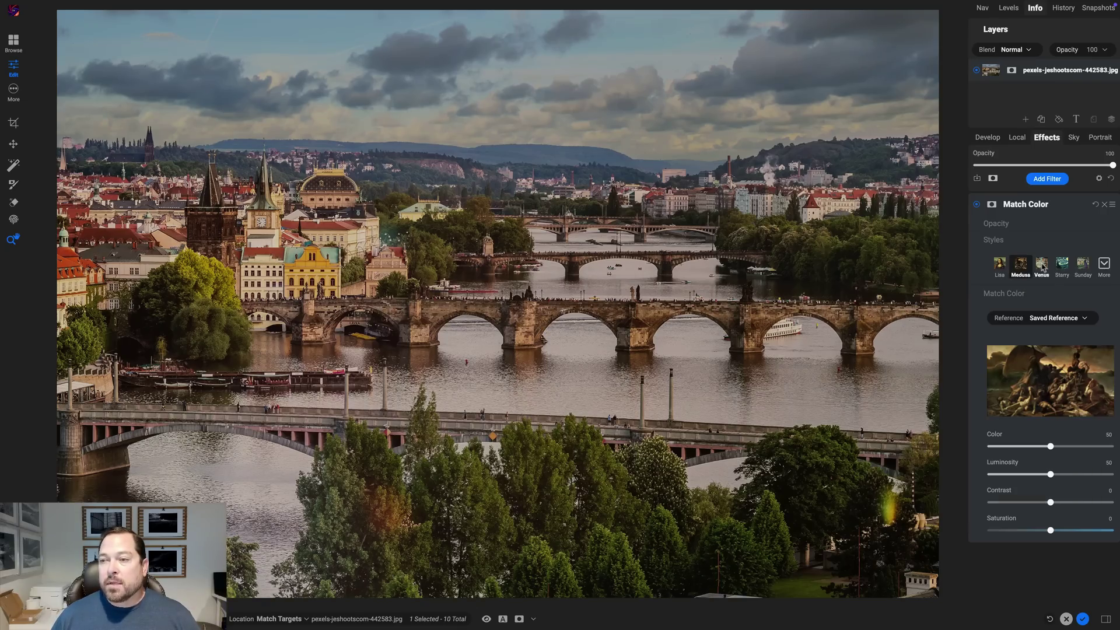
pyautogui.click(1042, 265)
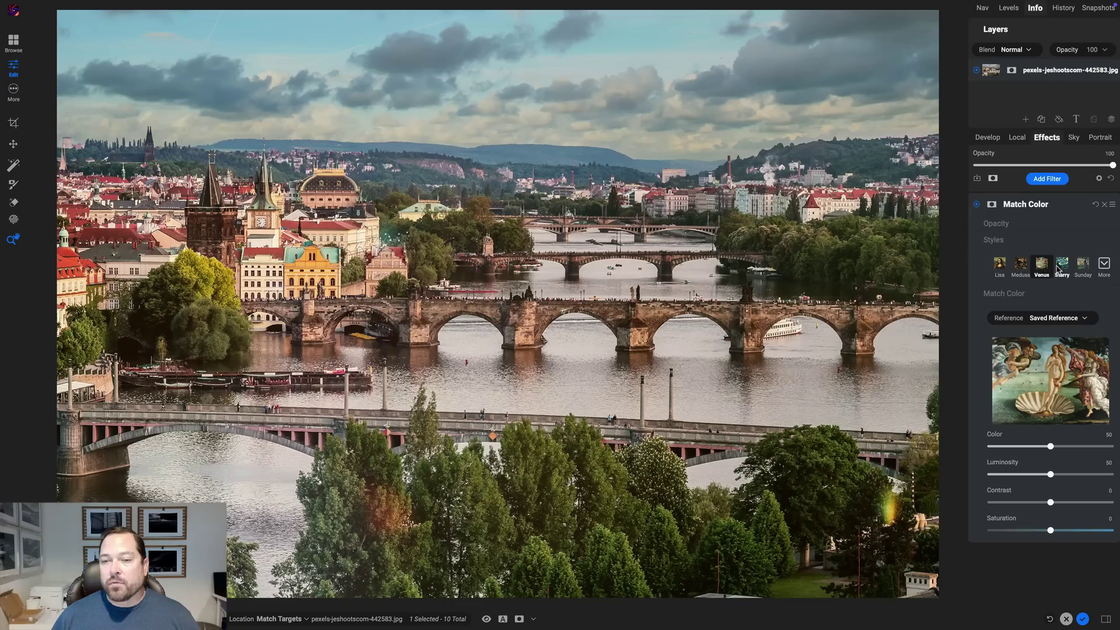
pyautogui.click(1060, 267)
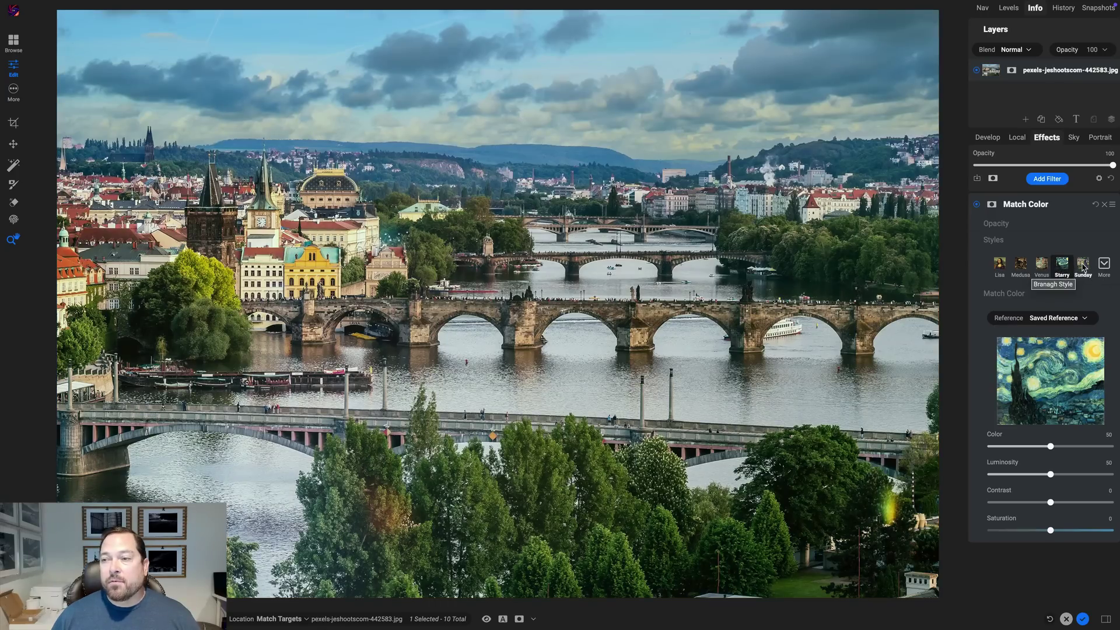
pyautogui.click(1083, 267)
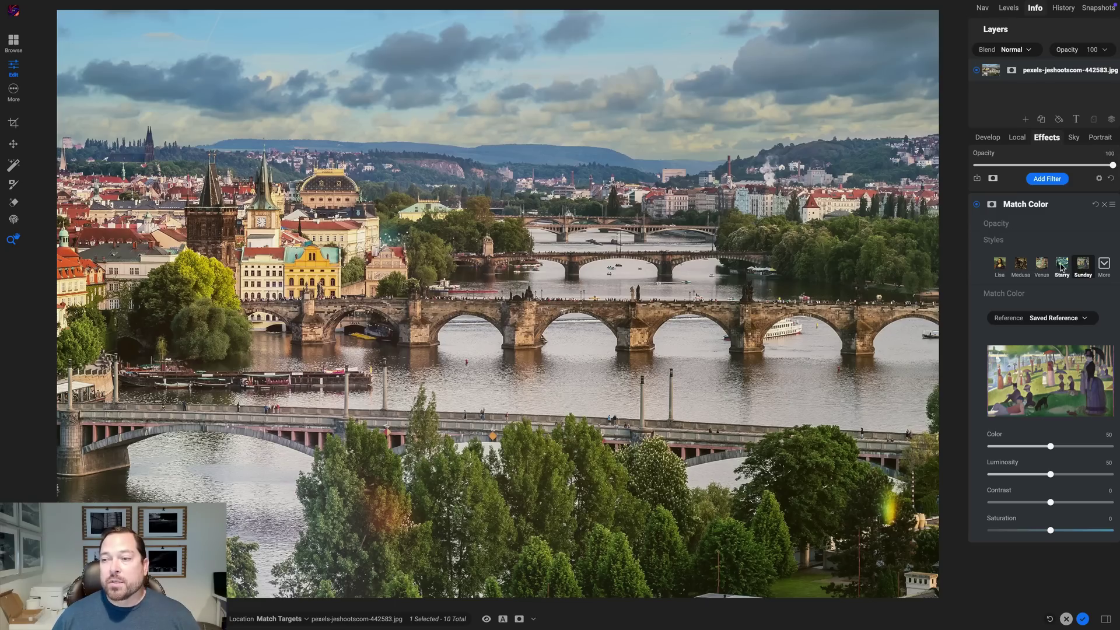
pyautogui.click(1061, 267)
pyautogui.click(1041, 266)
pyautogui.click(1021, 265)
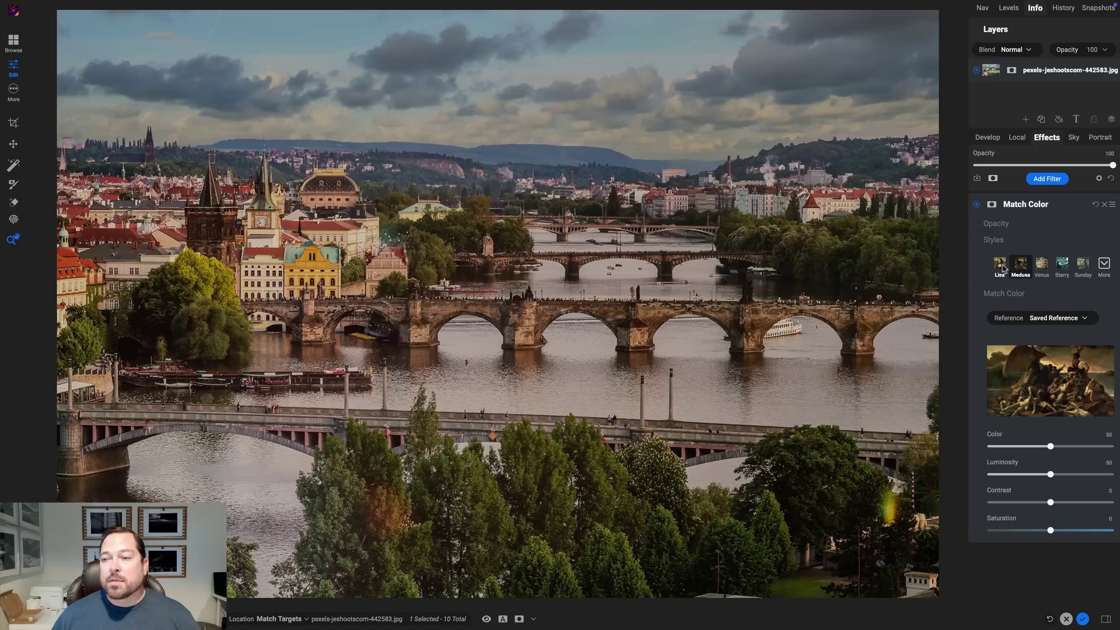
pyautogui.click(1001, 266)
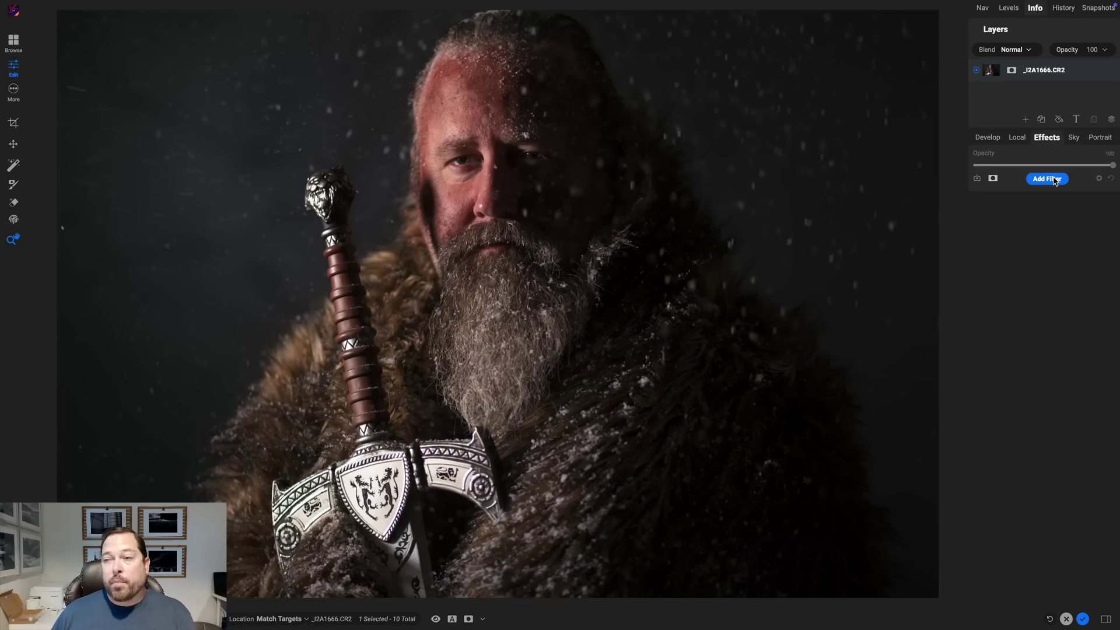
pyautogui.click(1048, 179)
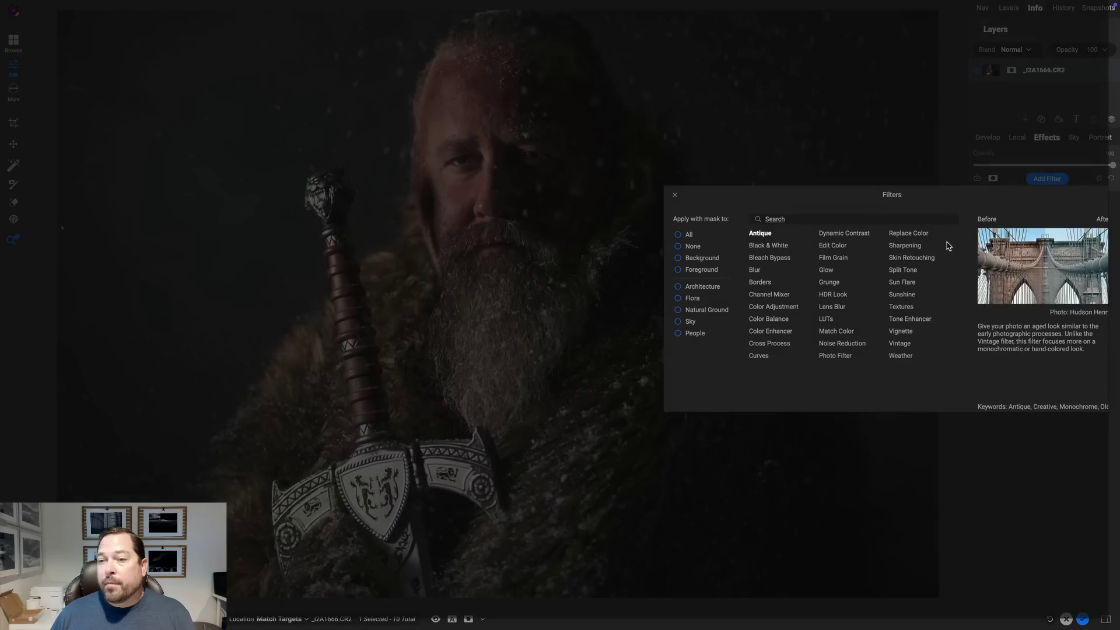
pyautogui.click(836, 332)
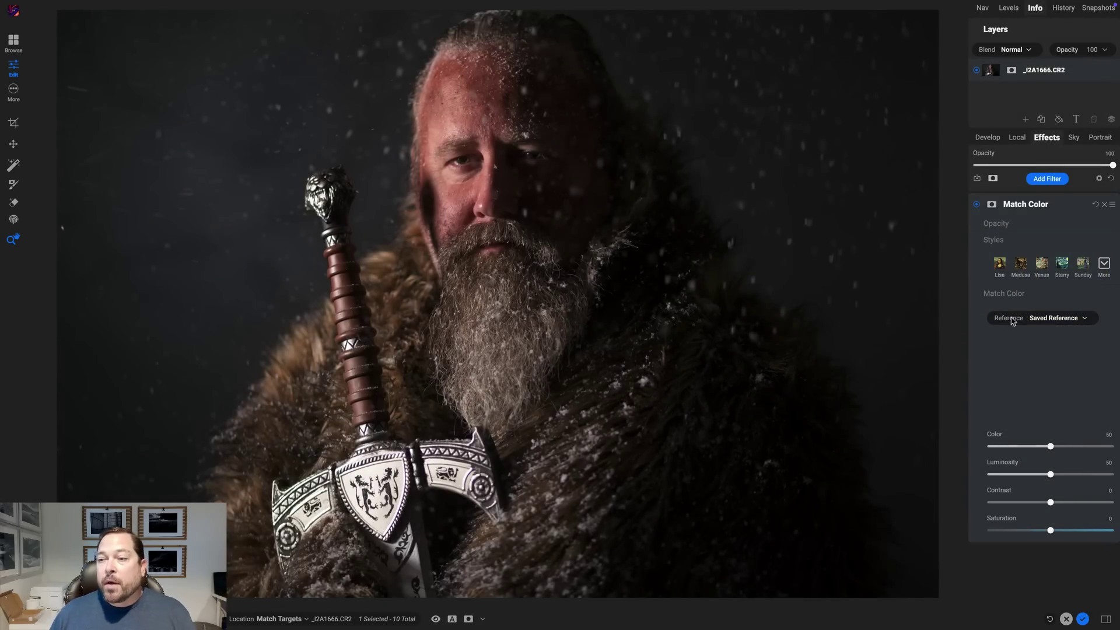
pyautogui.click(1084, 320)
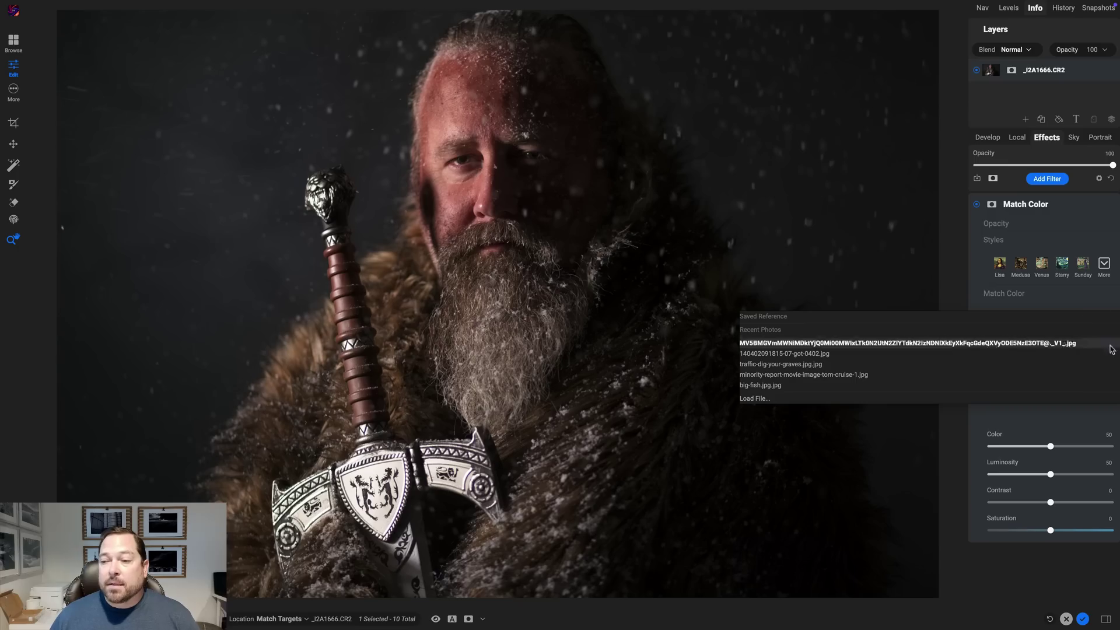
pyautogui.click(1084, 401)
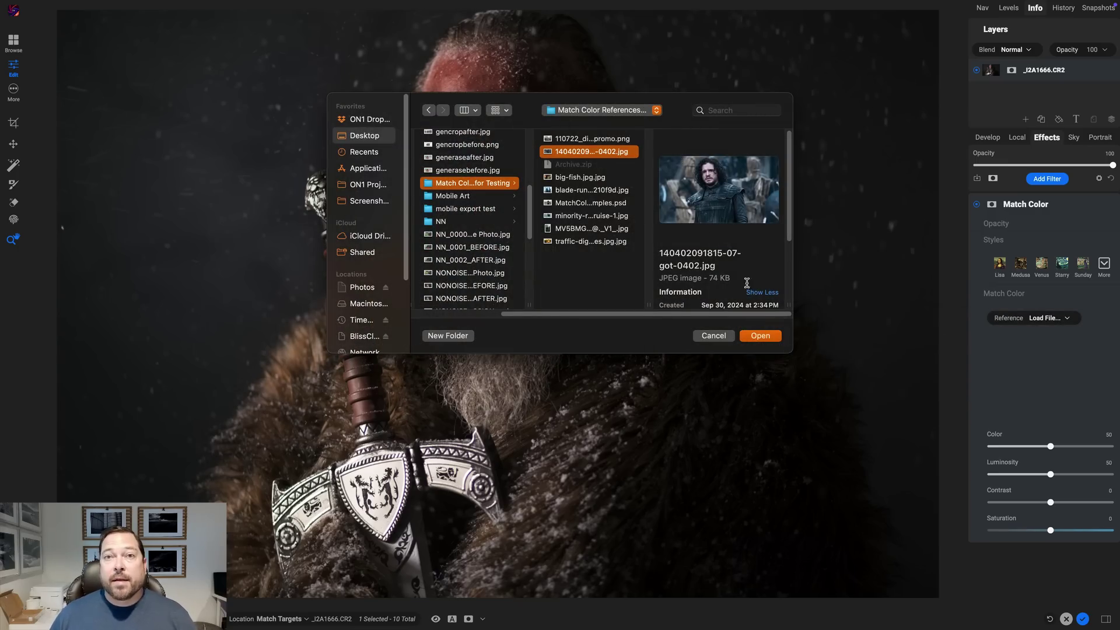
pyautogui.click(770, 338)
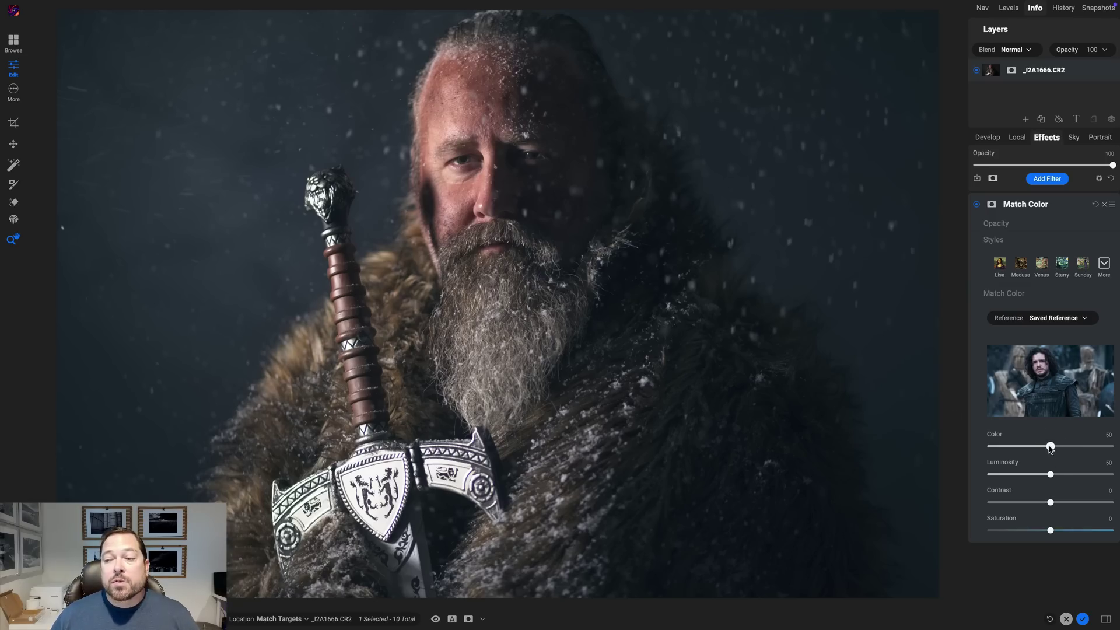
# - Set Color 59, Luminosity 29, Contrast 11, Saturation -10, then compare the filter off and on
pyautogui.moveTo(1050, 447); pyautogui.dragTo(1027, 475)
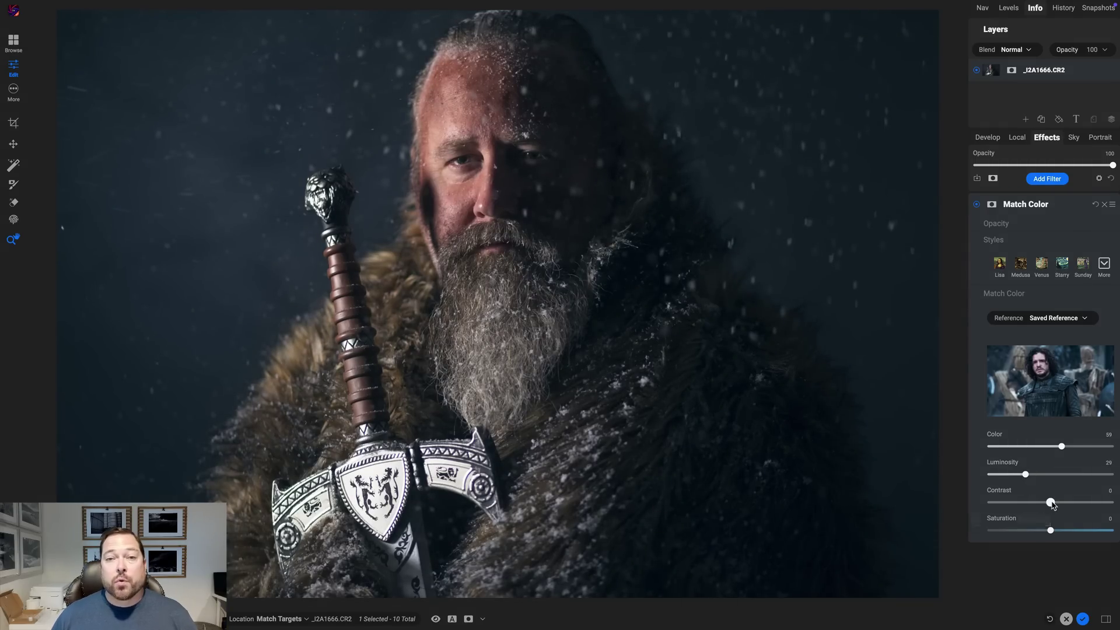
pyautogui.moveTo(1052, 503); pyautogui.dragTo(1037, 531)
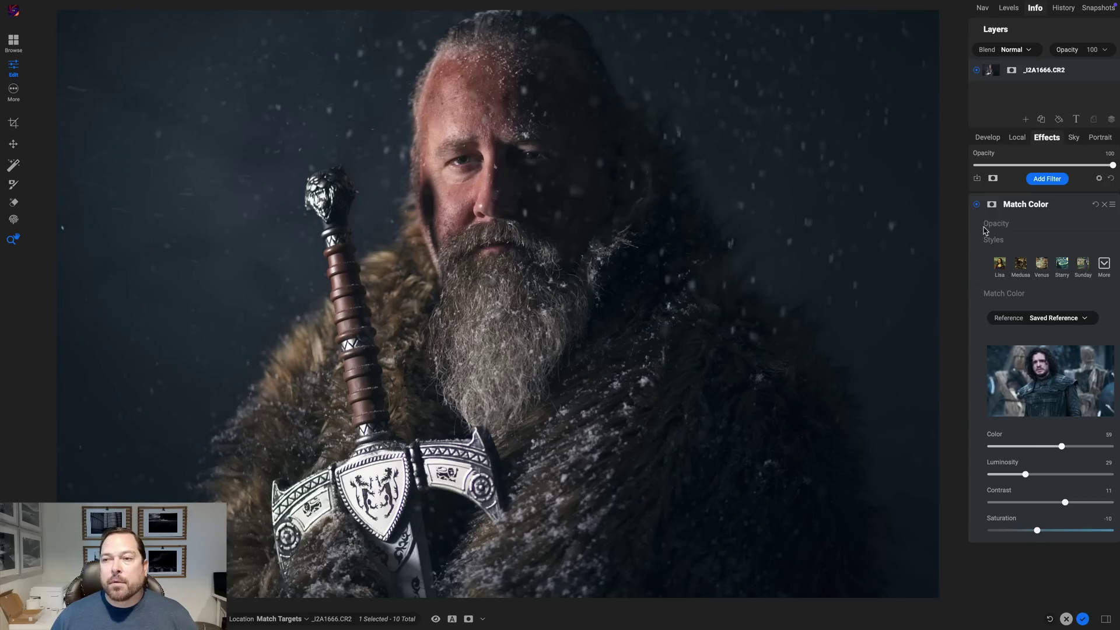
pyautogui.click(978, 206)
pyautogui.click(977, 206)
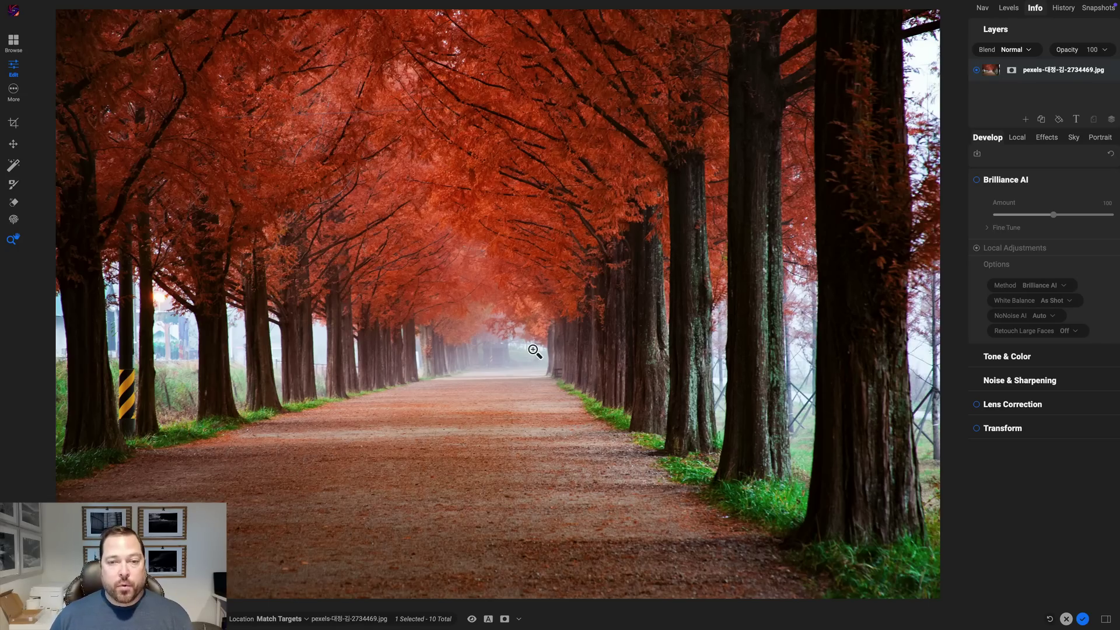
# - Drop PANA8507.rw2 onto the canvas as a layer, then hide and reshow it to compare
pyautogui.moveTo(453, 527)
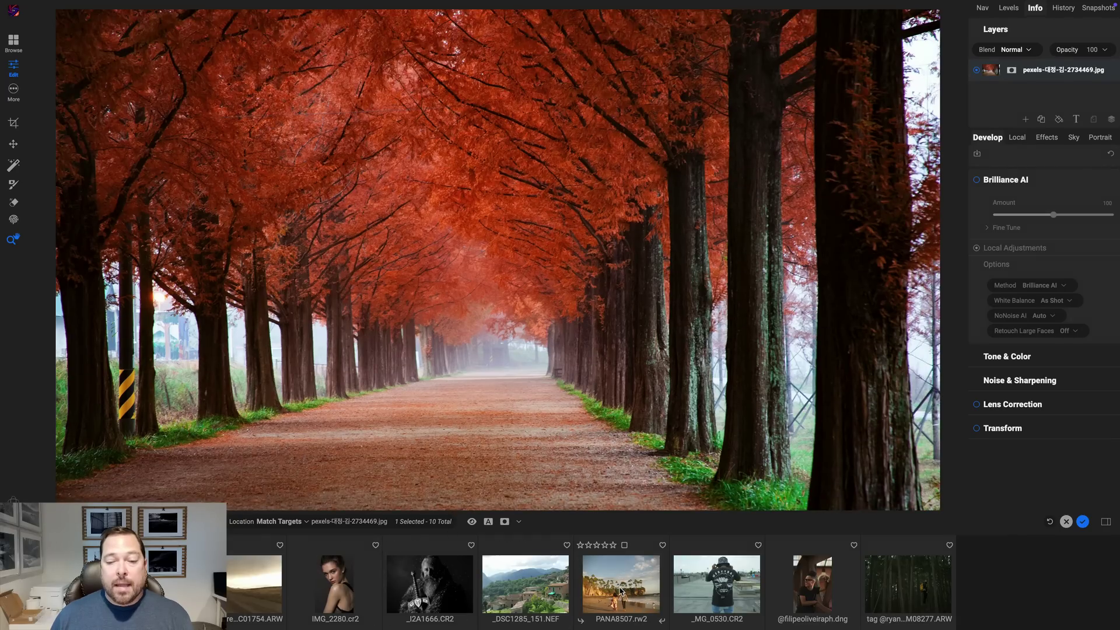
pyautogui.moveTo(620, 591); pyautogui.dragTo(519, 318)
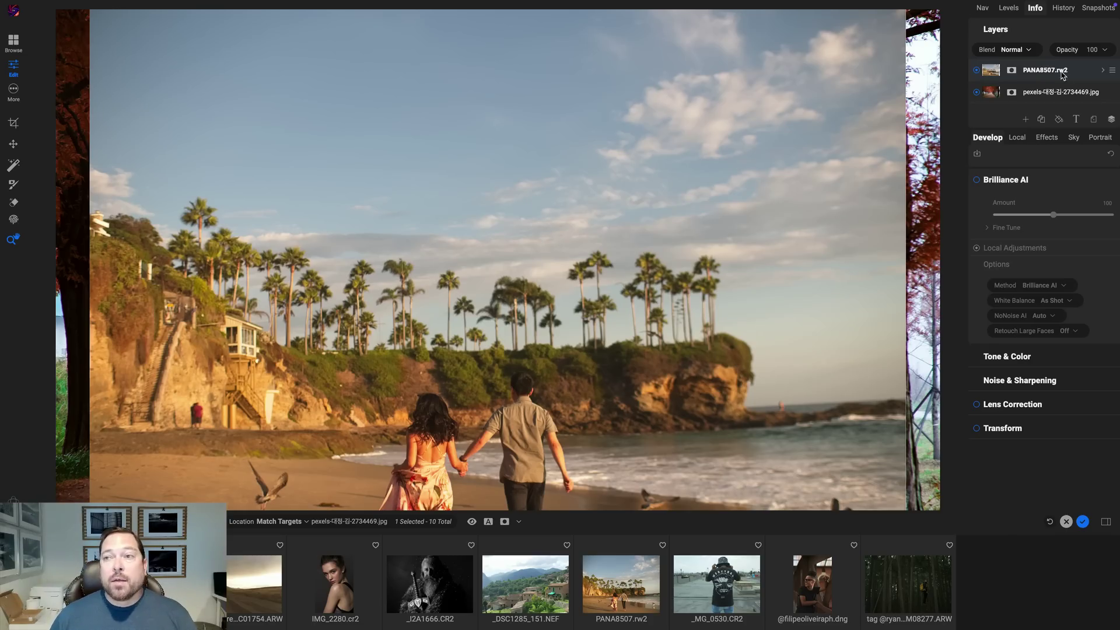
pyautogui.click(977, 71)
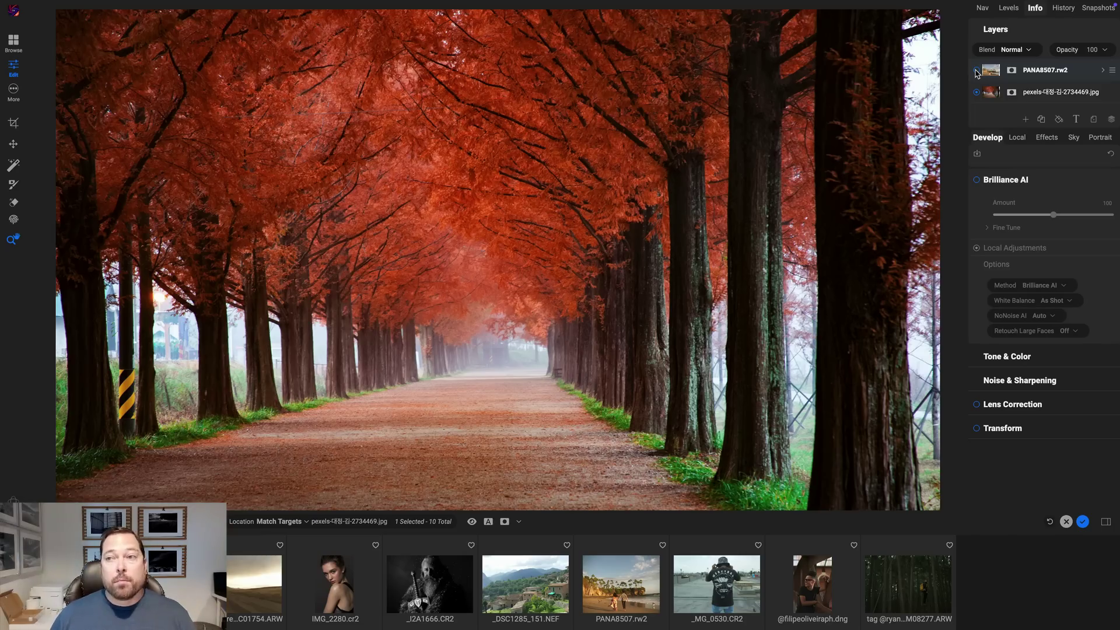
pyautogui.click(977, 72)
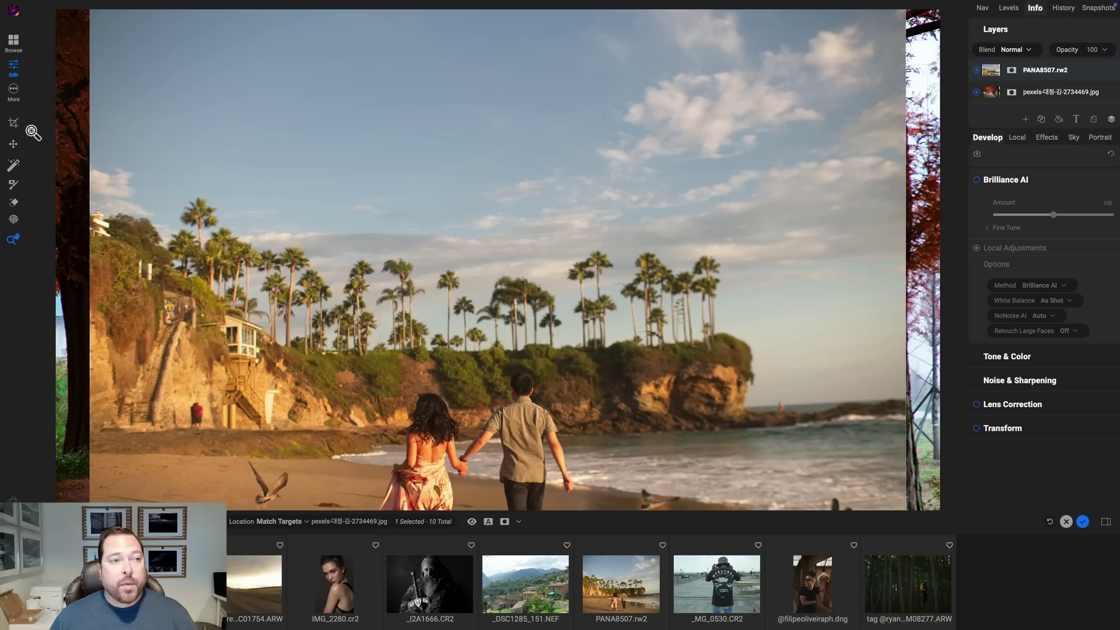
# - Transform the beach layer down to 47% and move it to the canvas centre
pyautogui.click(13, 143)
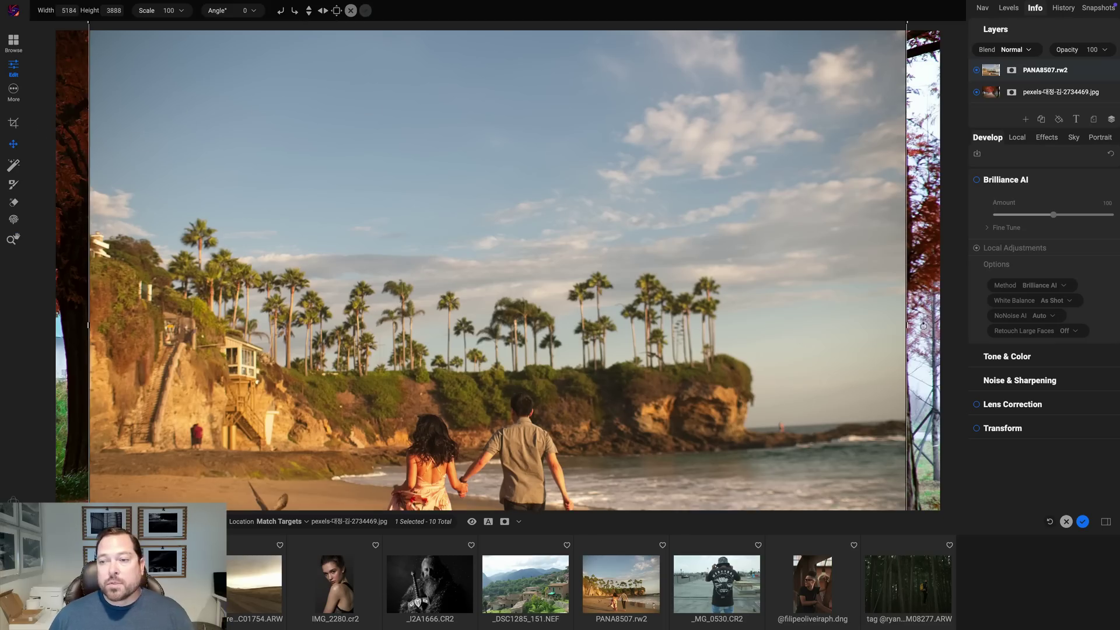
pyautogui.moveTo(908, 325); pyautogui.dragTo(483, 338)
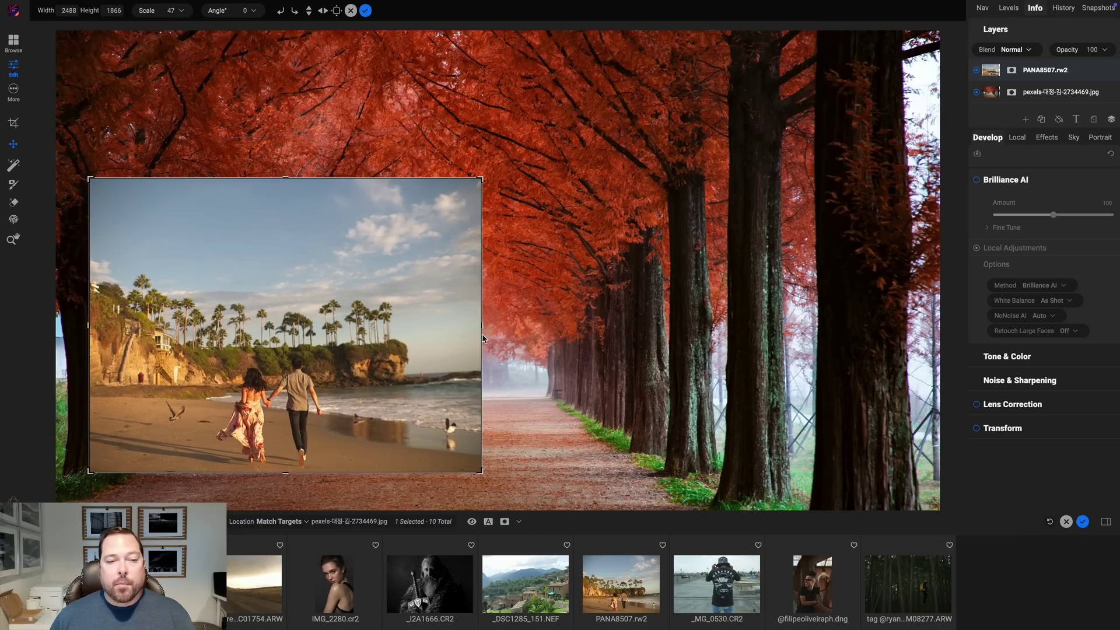
pyautogui.moveTo(340, 388); pyautogui.dragTo(527, 381)
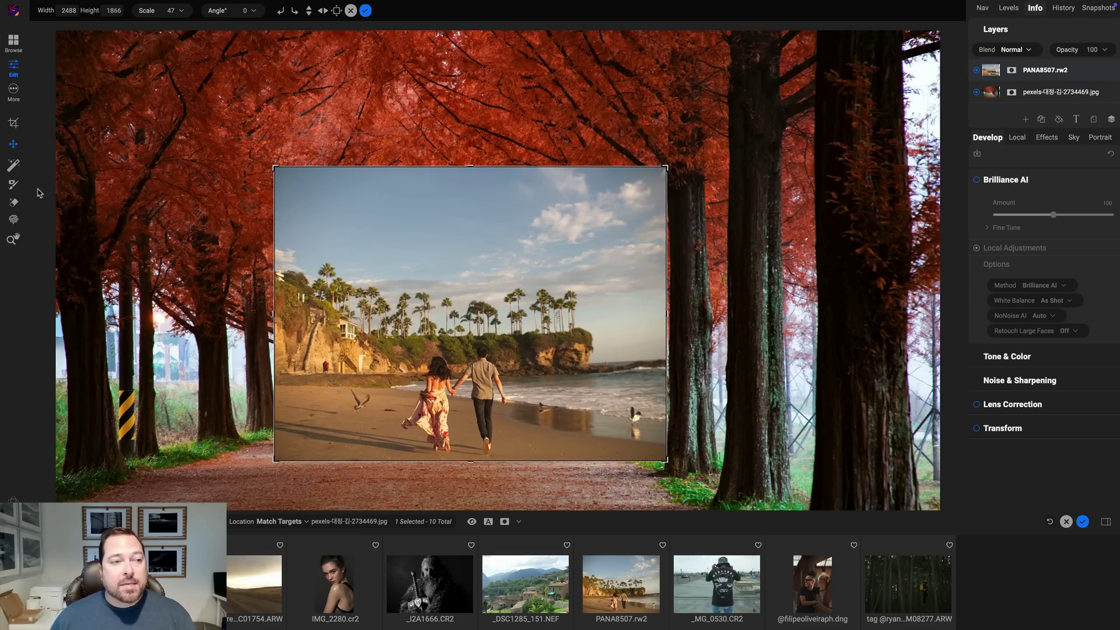
# - Select the woman and man with the Quick Mask AI brush and apply the mask
pyautogui.click(13, 185)
pyautogui.click(77, 11)
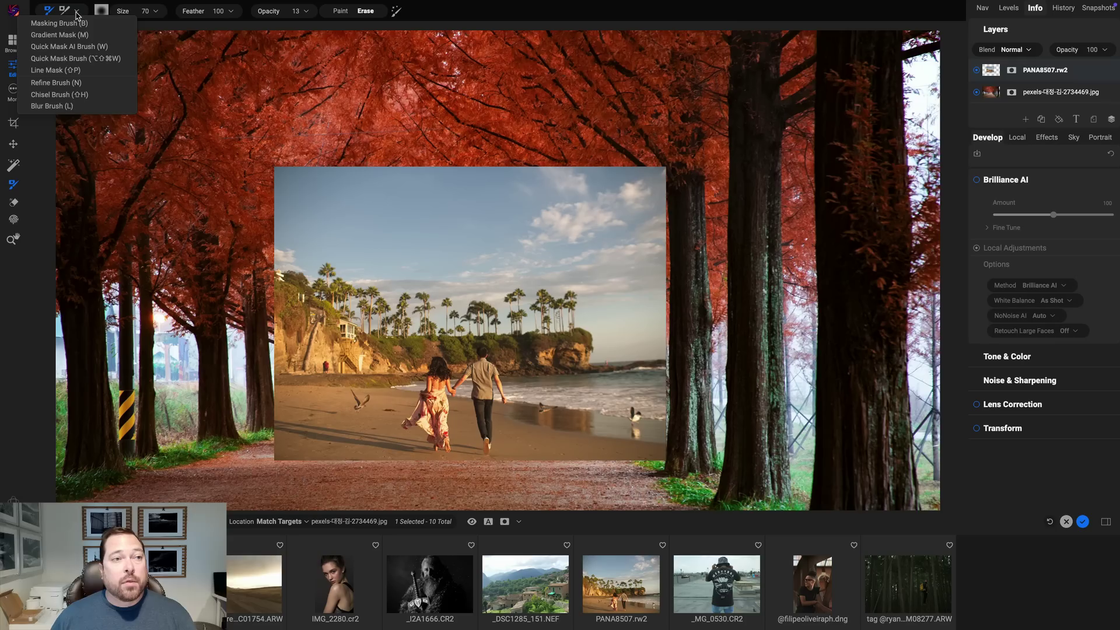
pyautogui.click(82, 48)
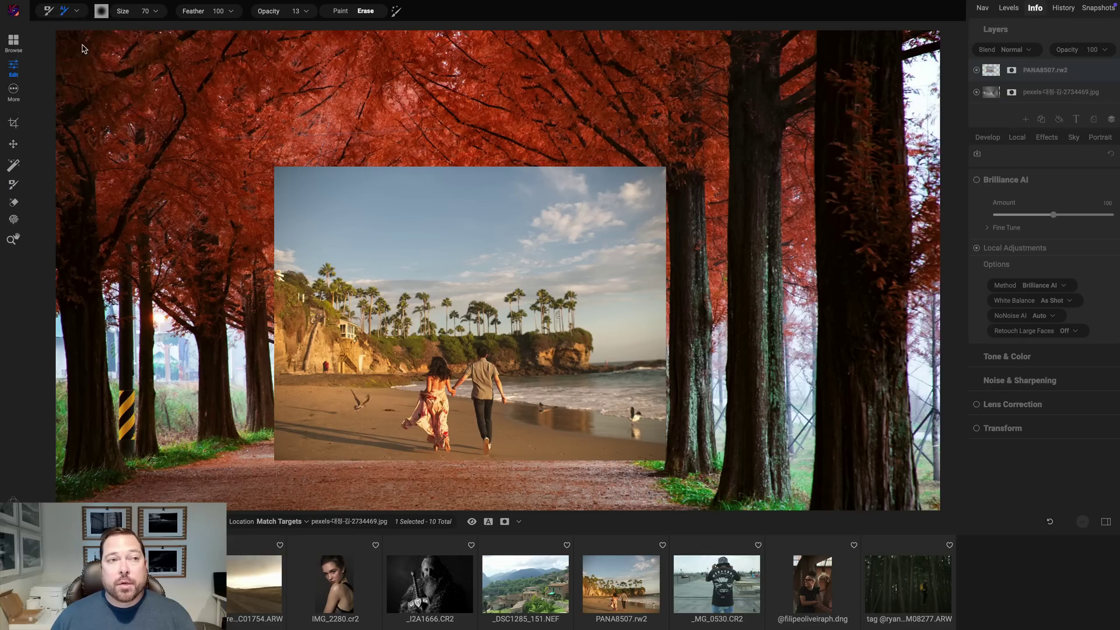
pyautogui.click(446, 395)
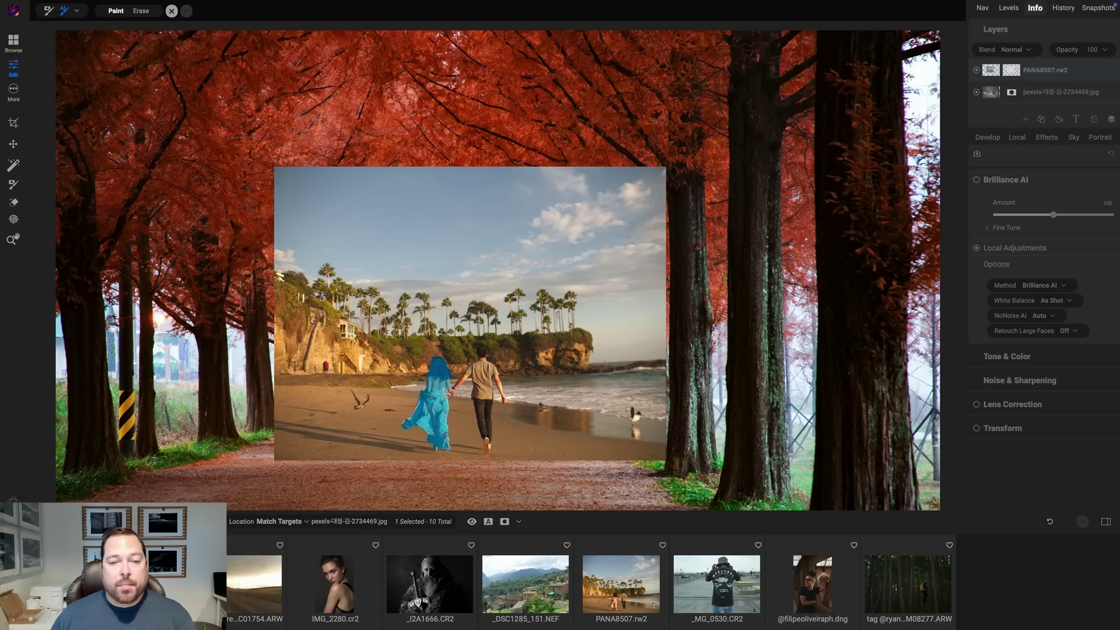
pyautogui.click(476, 373)
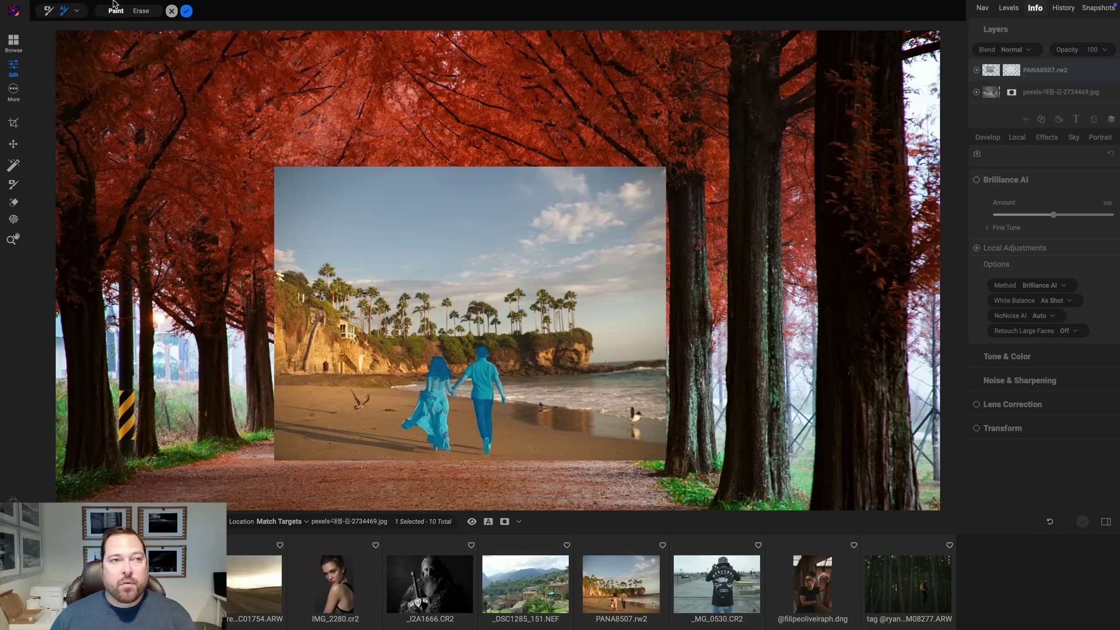
pyautogui.click(187, 11)
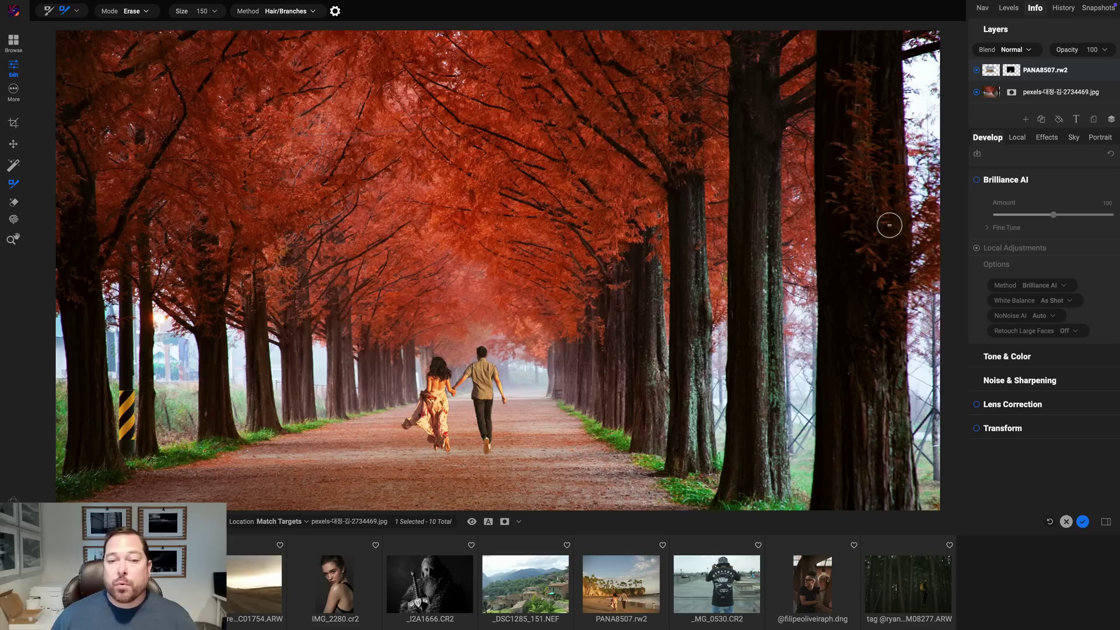
# - Add Match Color to the couple layer using the pexels tree-lane layer as reference
pyautogui.click(1040, 139)
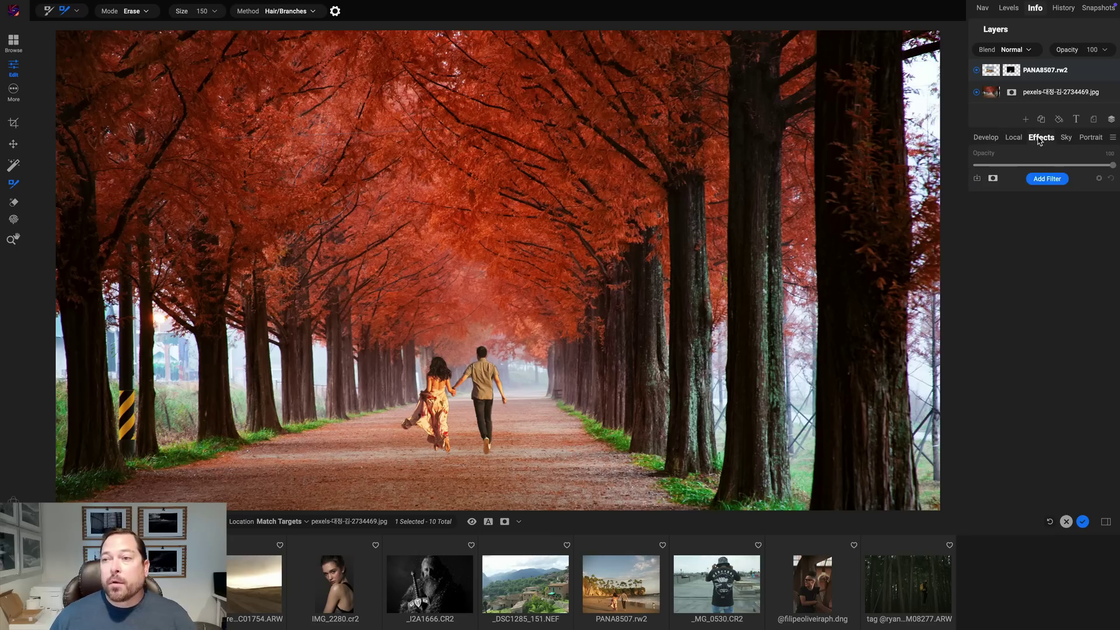
pyautogui.click(1048, 179)
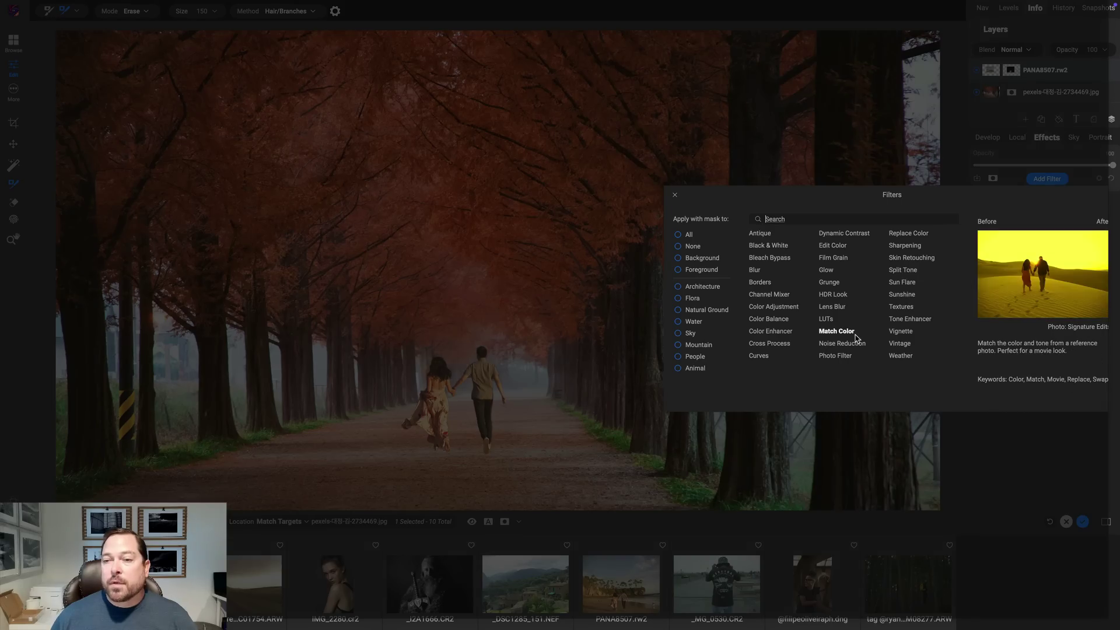
pyautogui.click(852, 331)
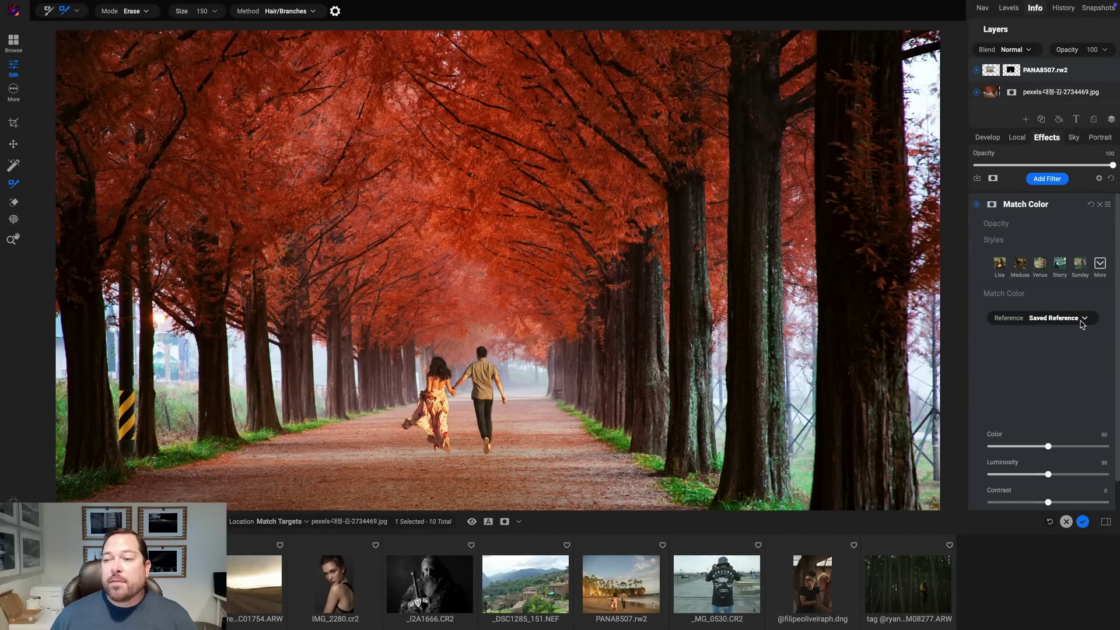
pyautogui.click(1083, 320)
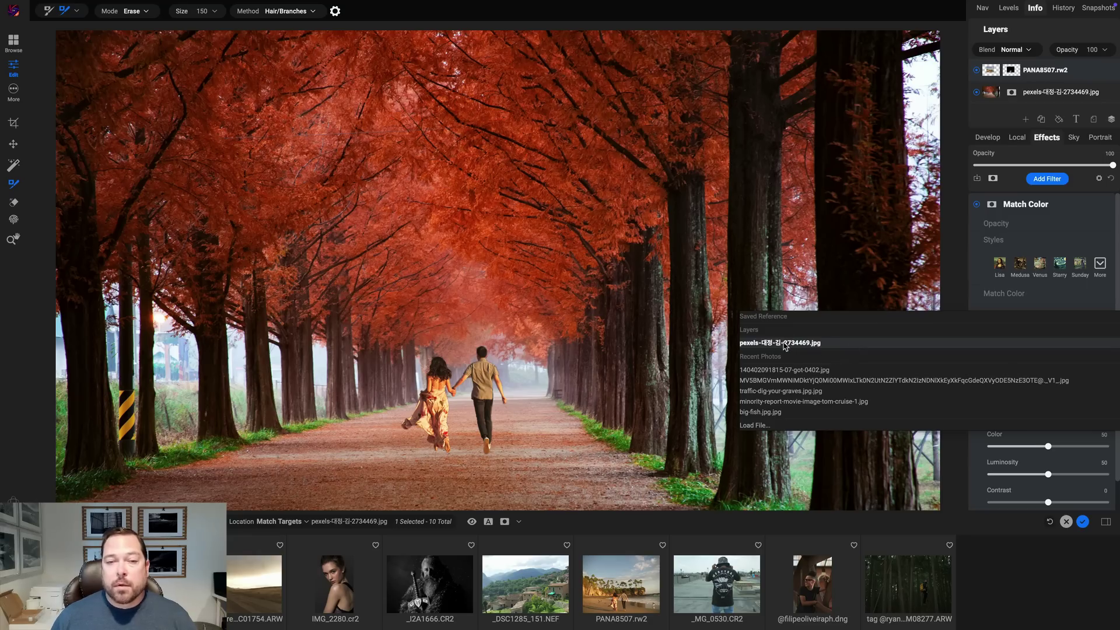
pyautogui.click(784, 345)
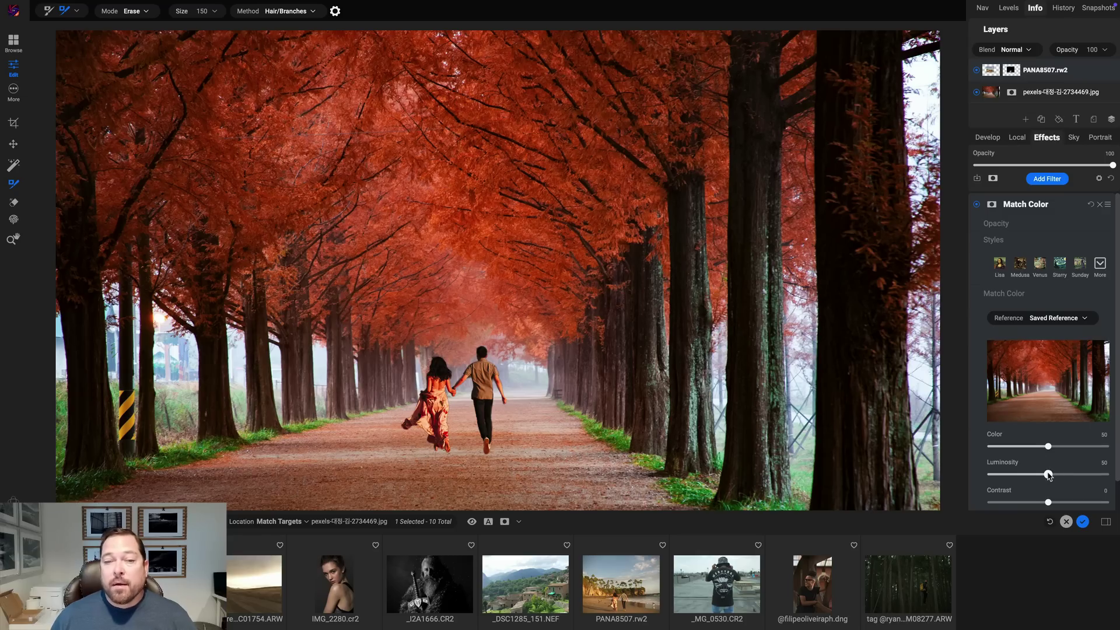
# - Lower the match to Color/Luminosity 19, Contrast -60 and Saturation -40
pyautogui.moveTo(1048, 475); pyautogui.dragTo(1014, 453)
pyautogui.scroll(-1, 1116, 460)
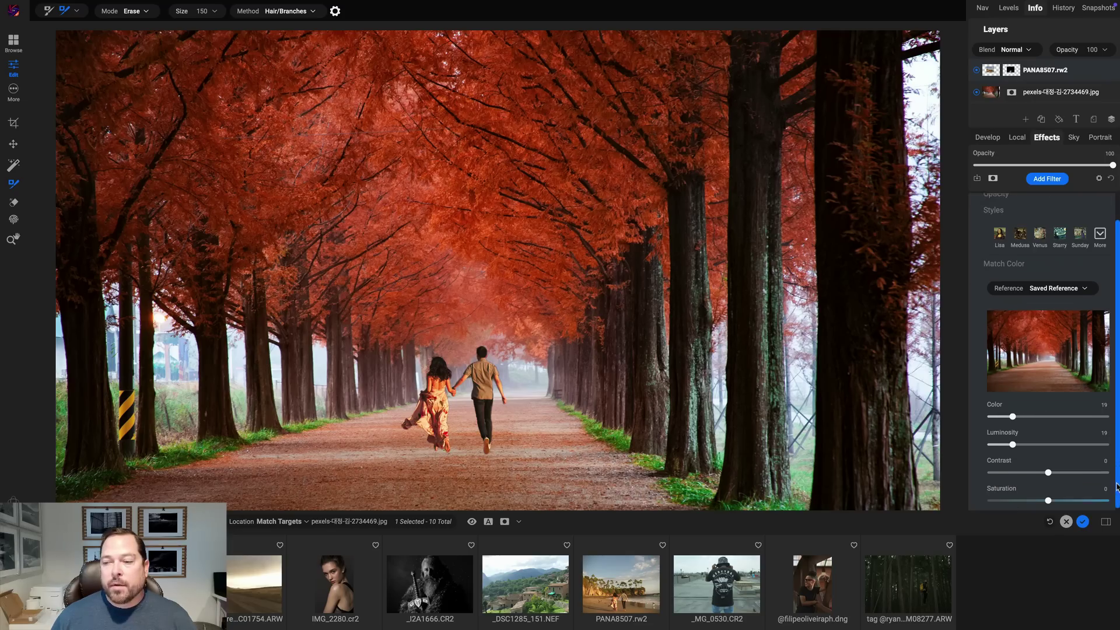
pyautogui.moveTo(1048, 470); pyautogui.dragTo(1001, 471)
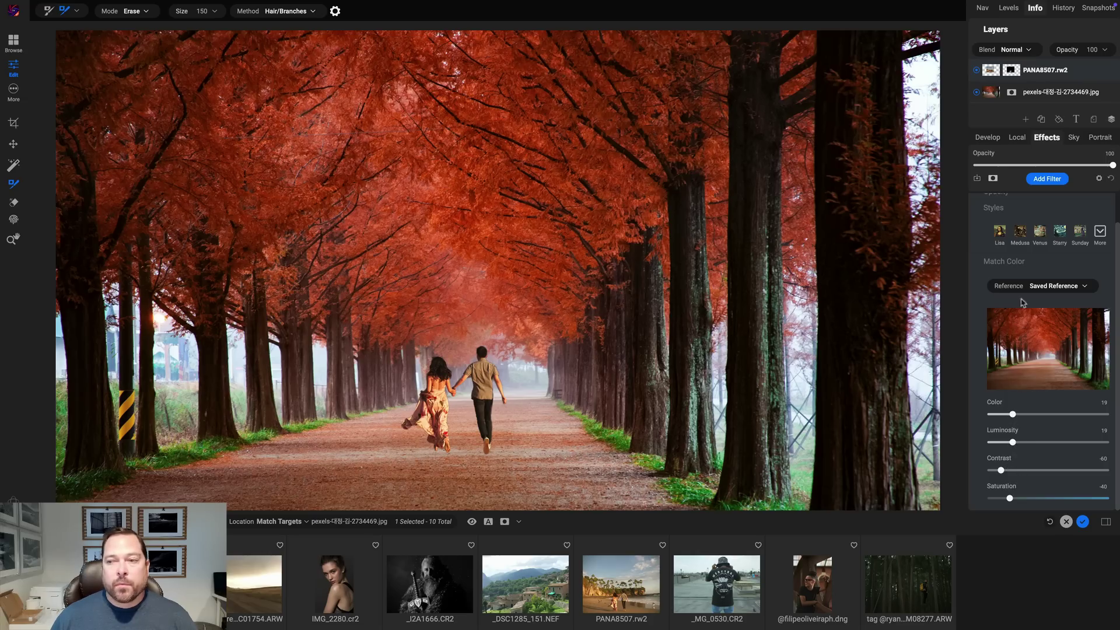
pyautogui.scroll(2, 1116, 251)
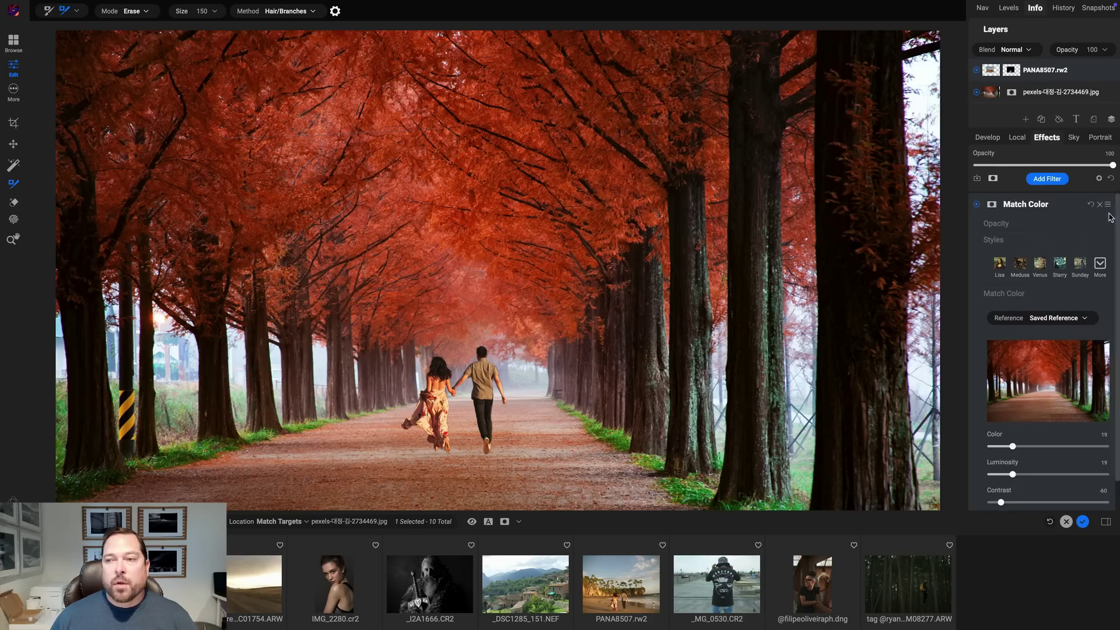
# - Compare the couple's colour match off and on, leave it on, and select the pexels layer
pyautogui.click(976, 205)
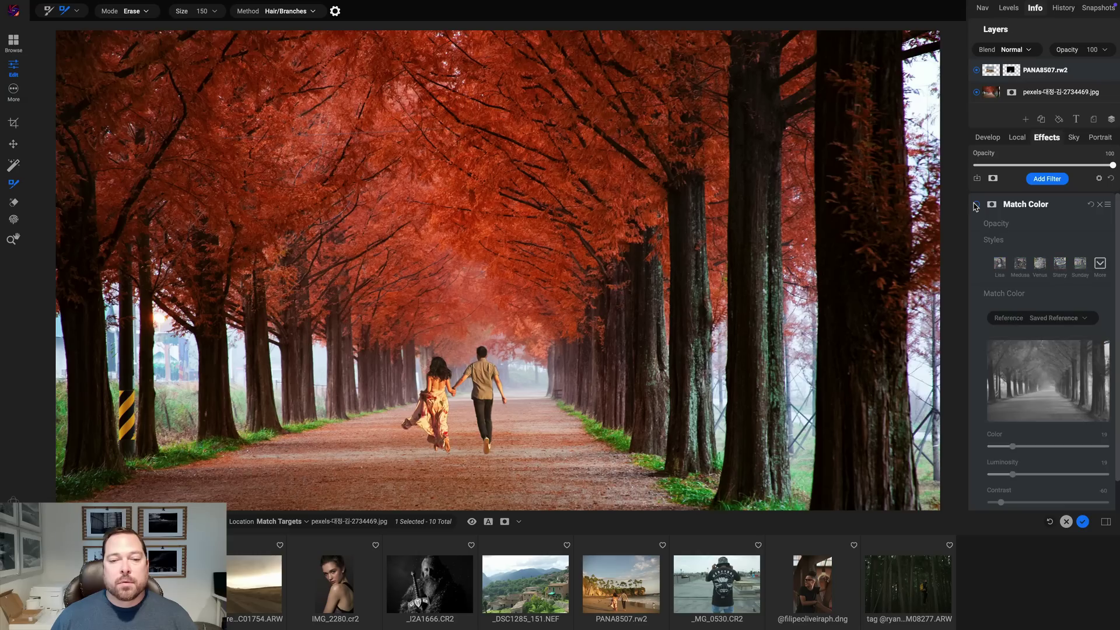
pyautogui.click(975, 204)
pyautogui.click(975, 205)
pyautogui.click(975, 205)
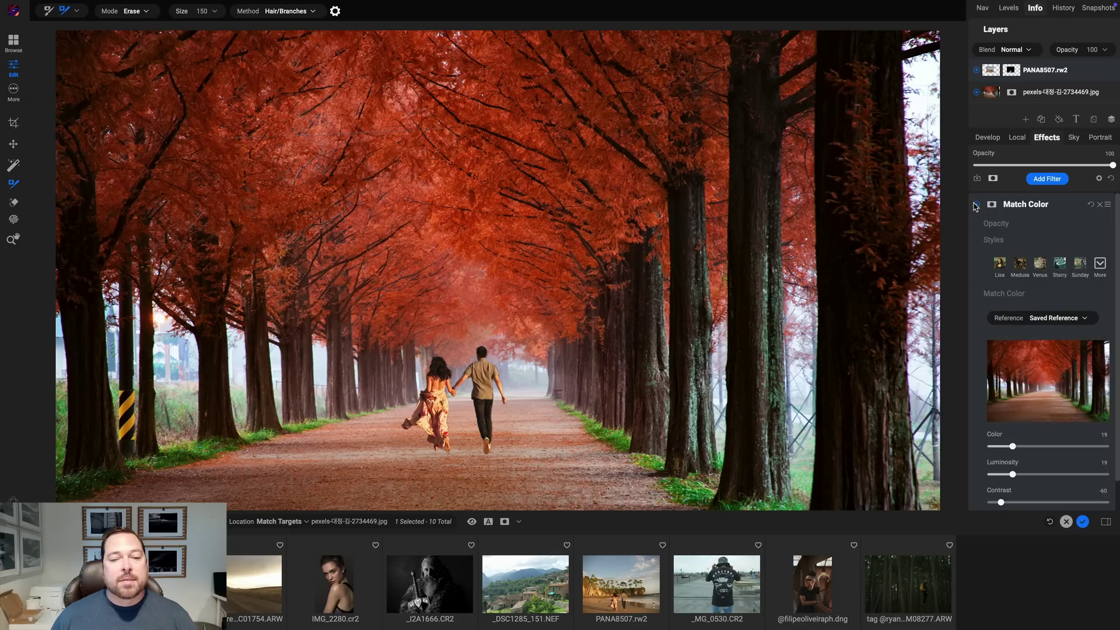
pyautogui.click(975, 205)
pyautogui.click(975, 205)
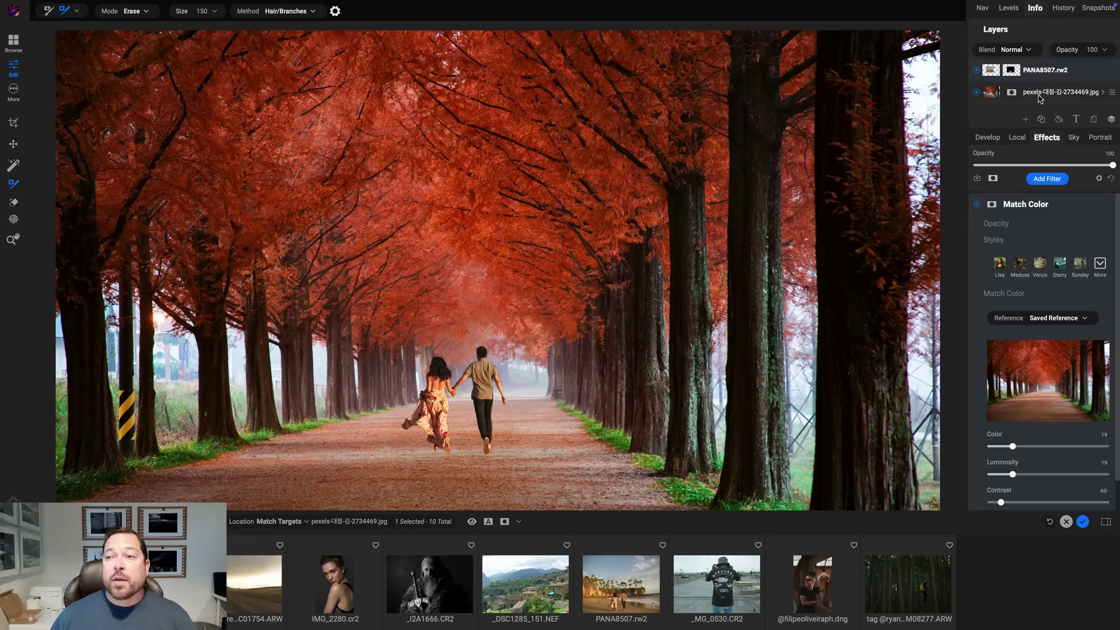
pyautogui.click(1039, 99)
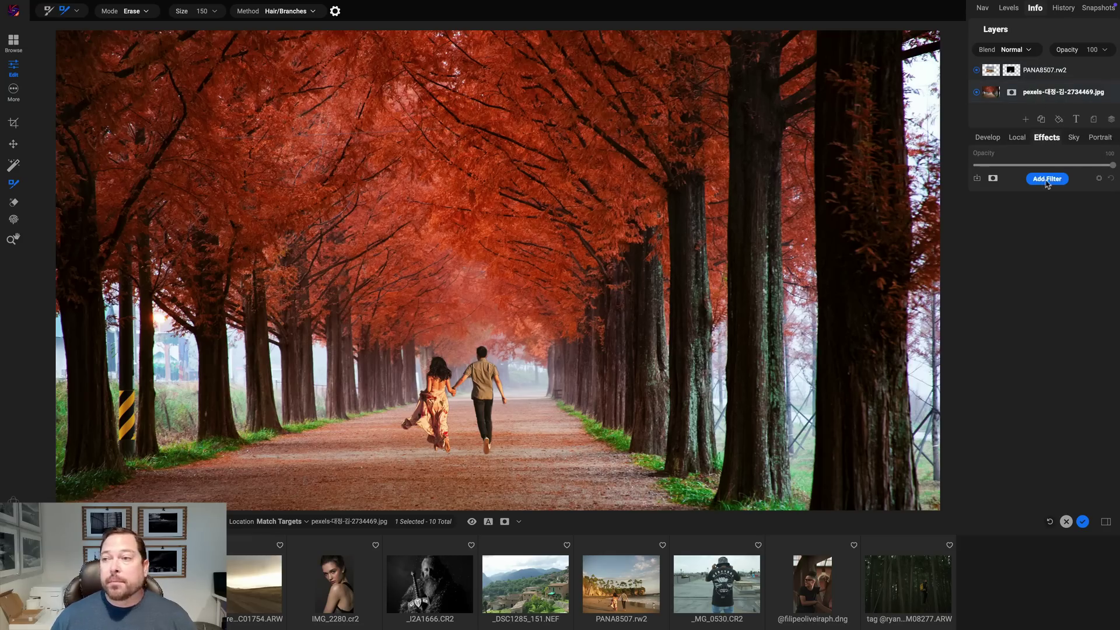
# - Add a local adjustment on the background with Paint with Color set to black
pyautogui.click(1017, 137)
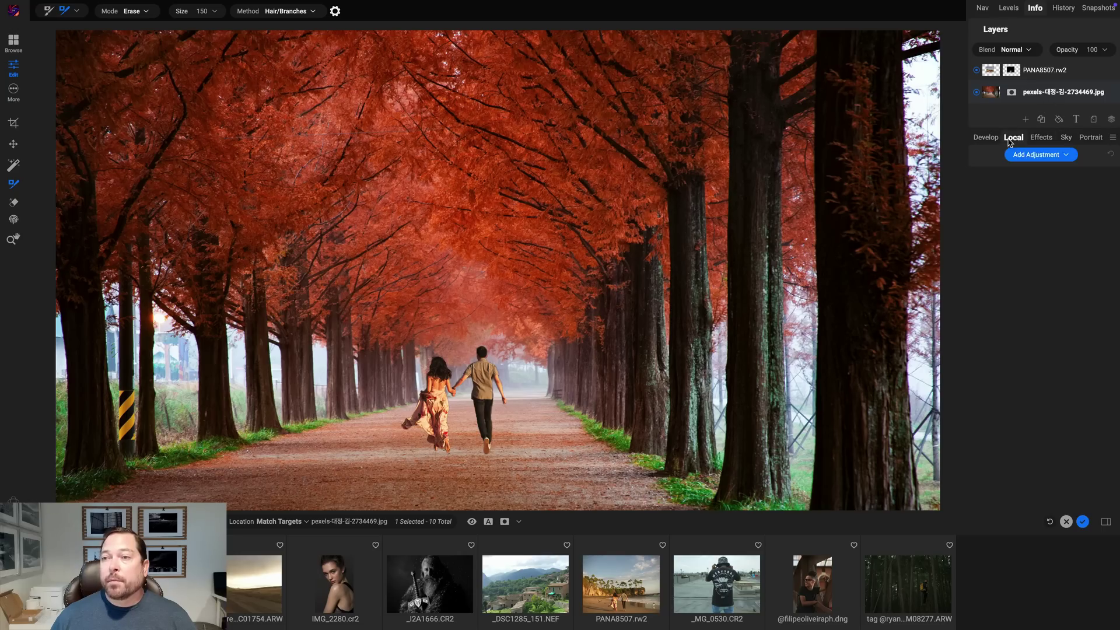
pyautogui.click(1030, 155)
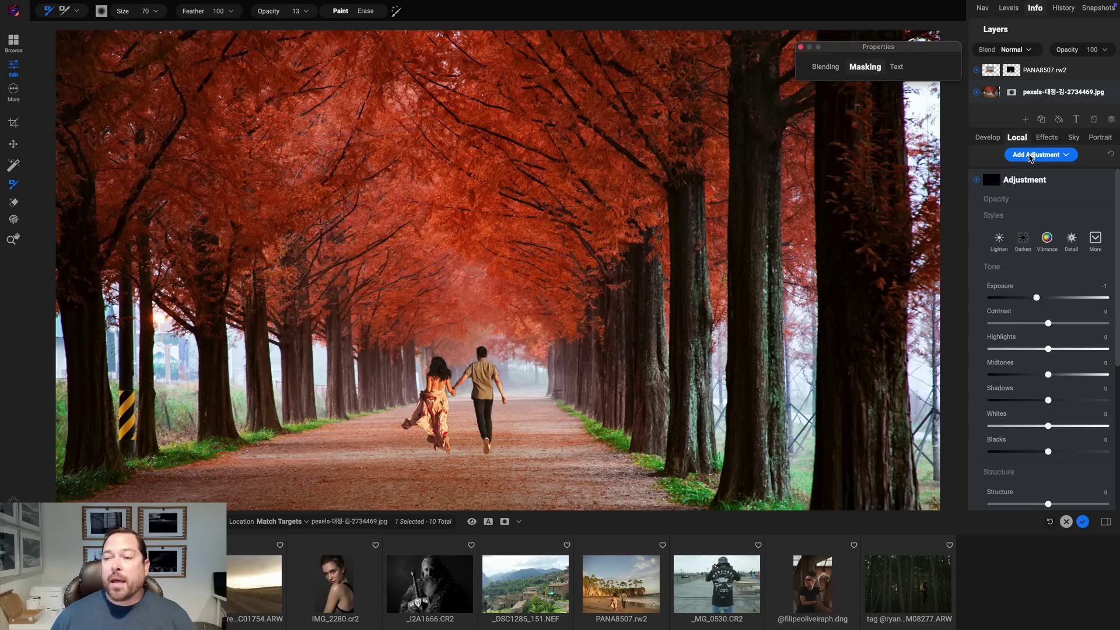
pyautogui.scroll(-1, 1016, 325)
pyautogui.scroll(-5, 1016, 325)
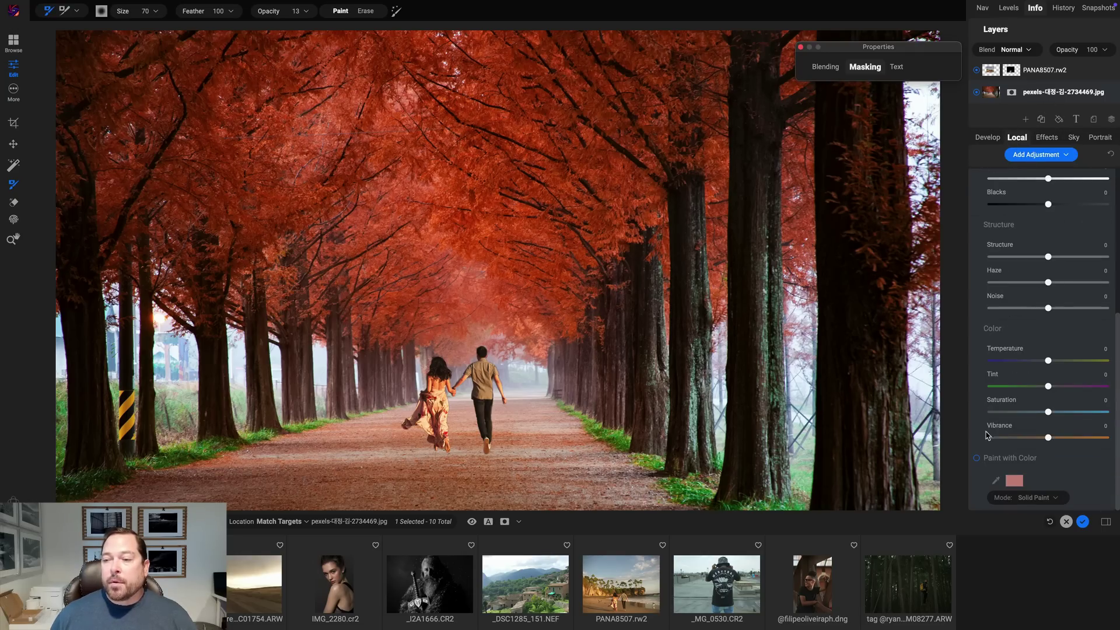
pyautogui.click(977, 458)
pyautogui.click(1021, 484)
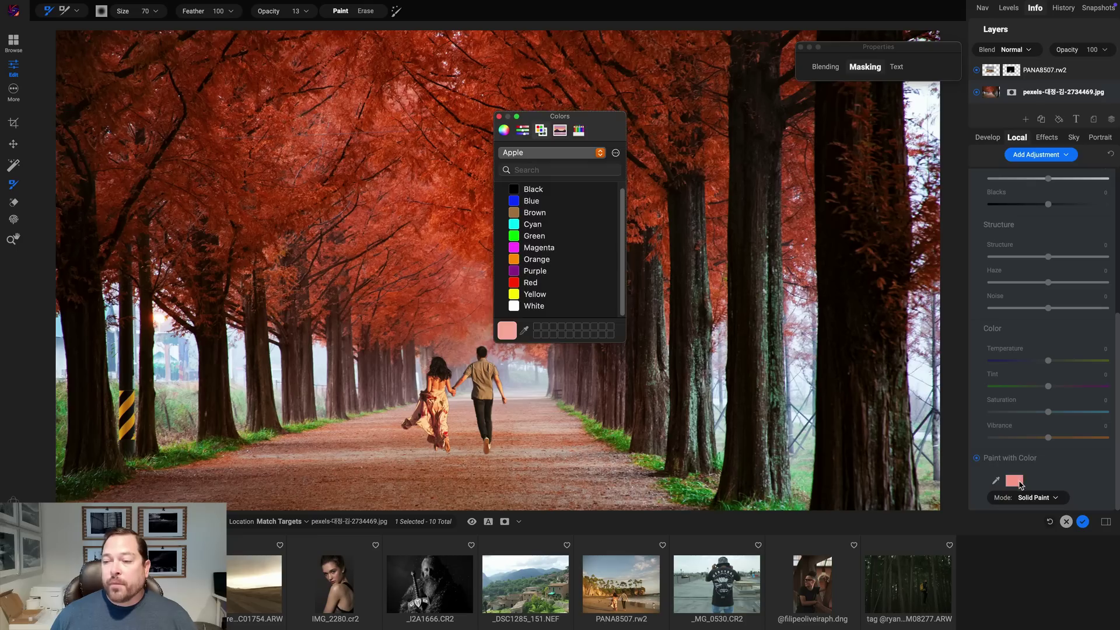
pyautogui.click(522, 190)
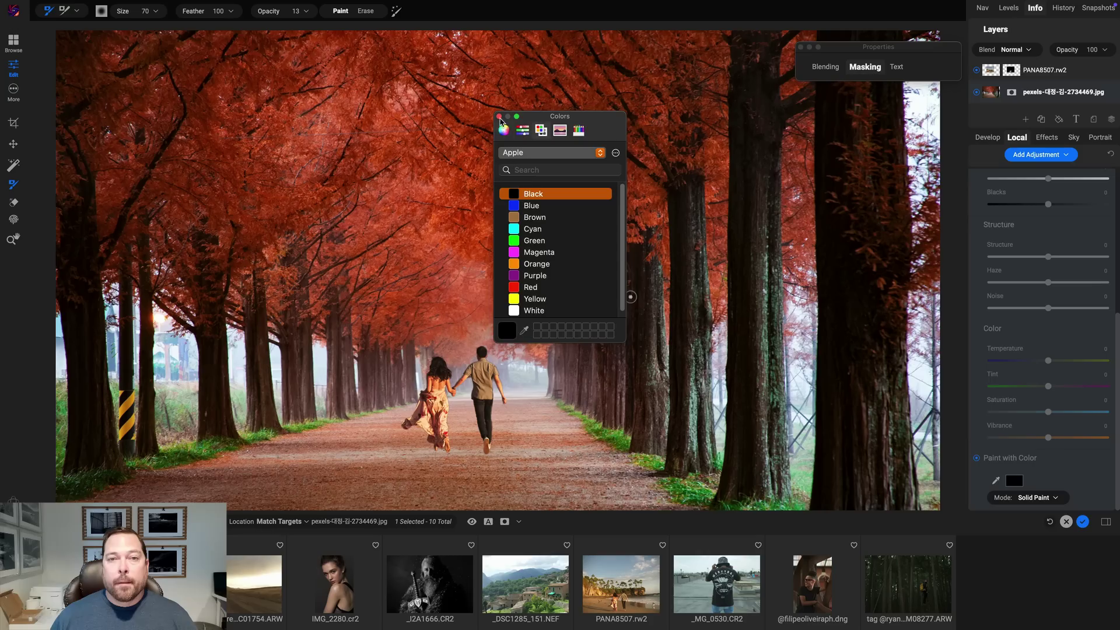
pyautogui.click(499, 116)
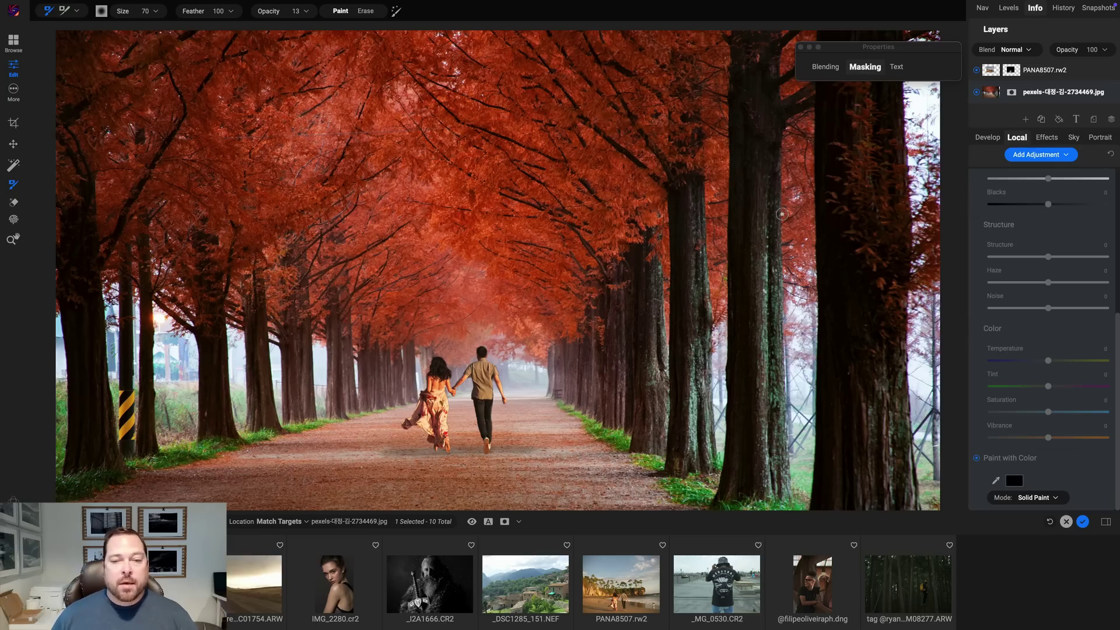
# - Level the photo with a line drawn along the road, rotating it about 1.87 degrees
pyautogui.click(13, 122)
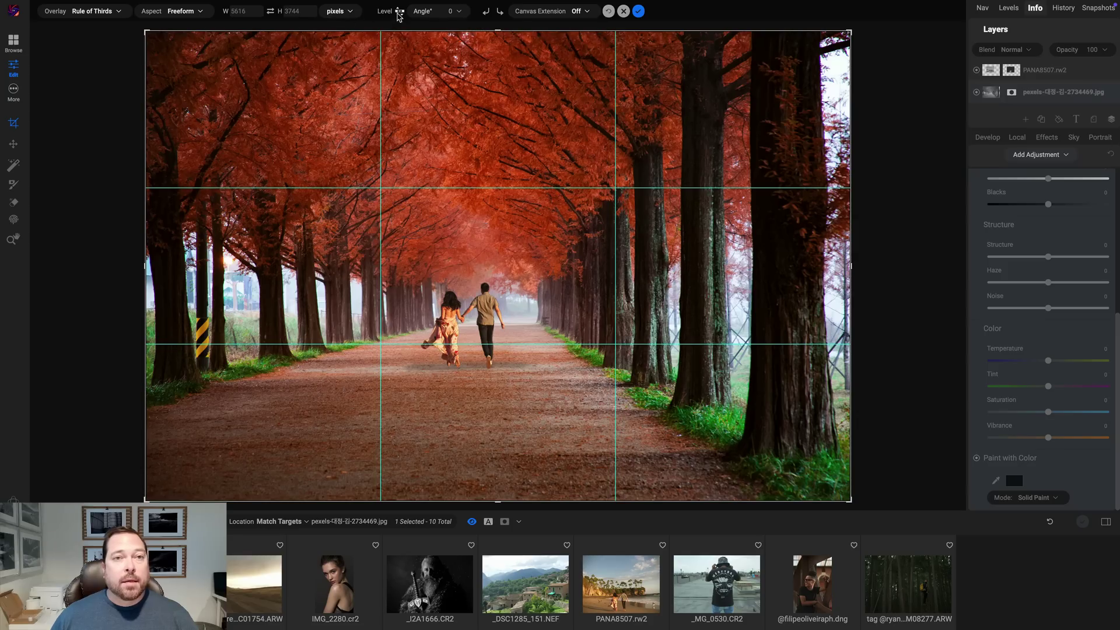
pyautogui.click(399, 12)
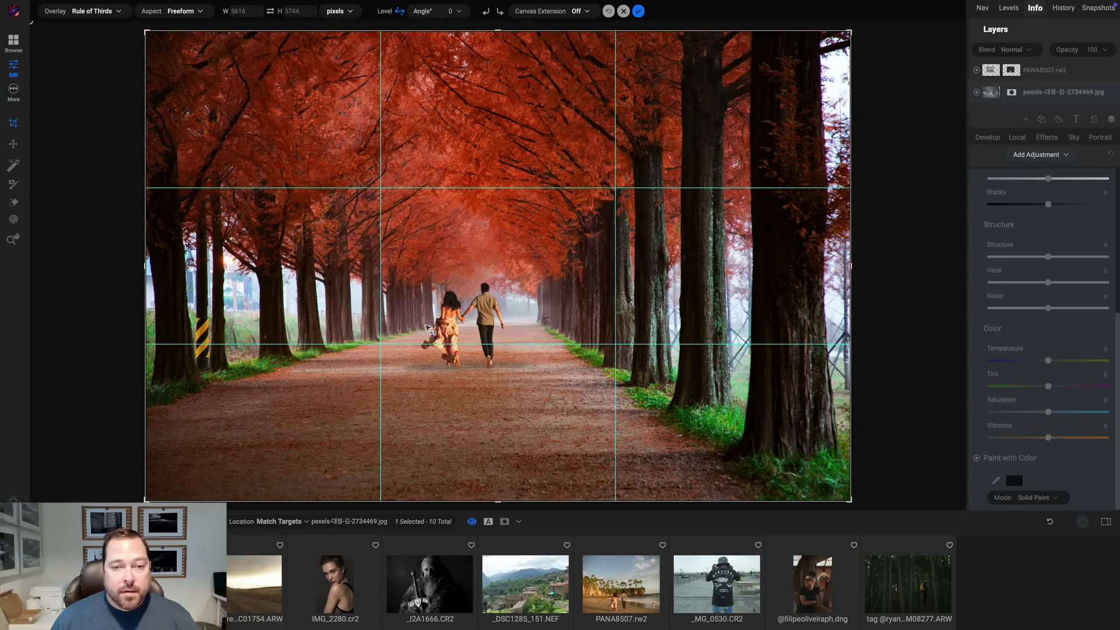
pyautogui.moveTo(430, 331); pyautogui.dragTo(573, 329)
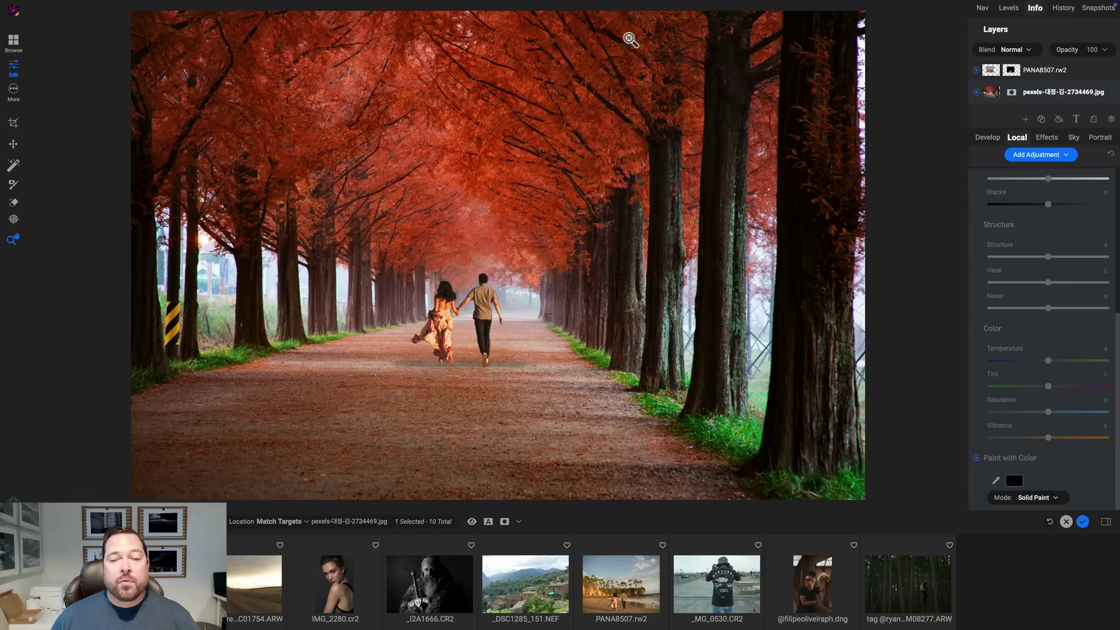
# - Apply the leveling, then erase the yellow-and-black striped post on the left roadside with Perfect Eraser
pyautogui.click(638, 11)
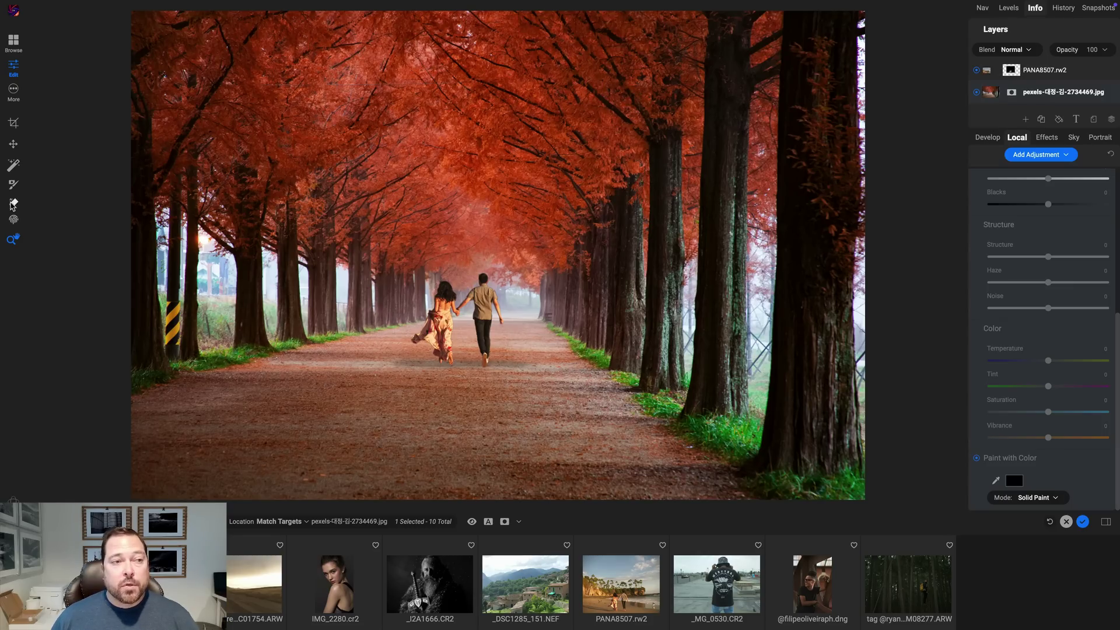
pyautogui.click(13, 202)
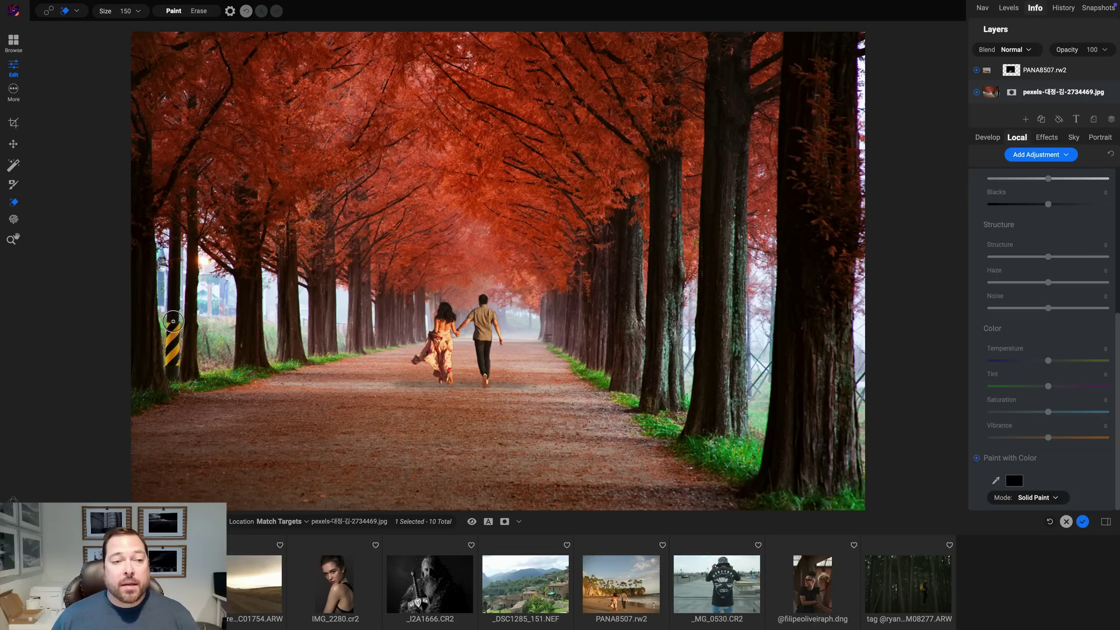
pyautogui.moveTo(173, 321)
pyautogui.mouseDown()
pyautogui.moveTo(172, 368)
pyautogui.moveTo(178, 357)
pyautogui.mouseUp()
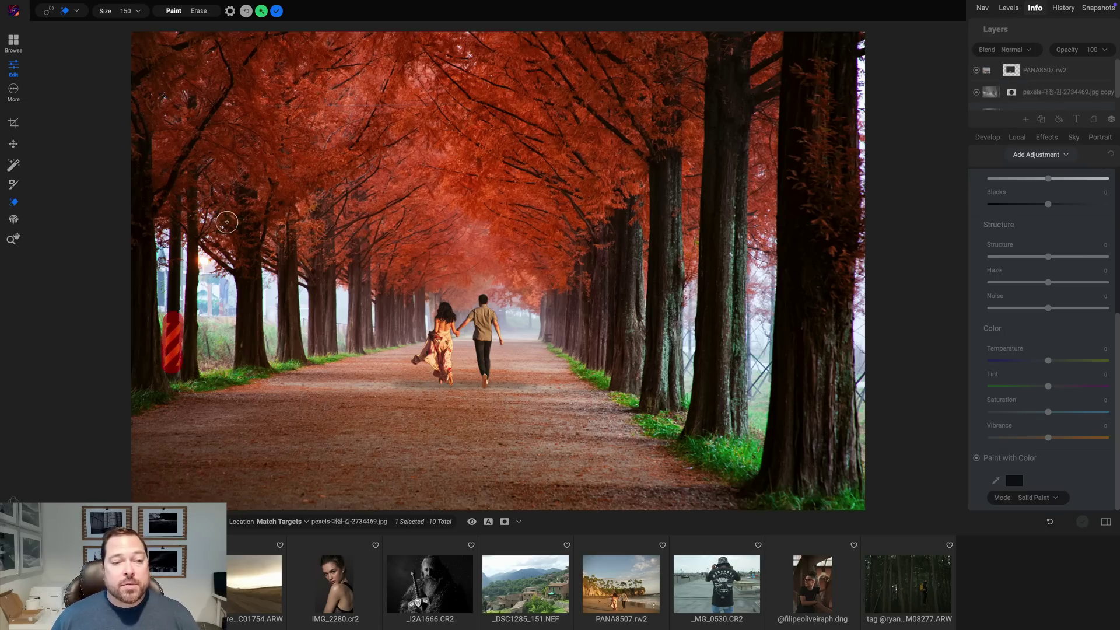